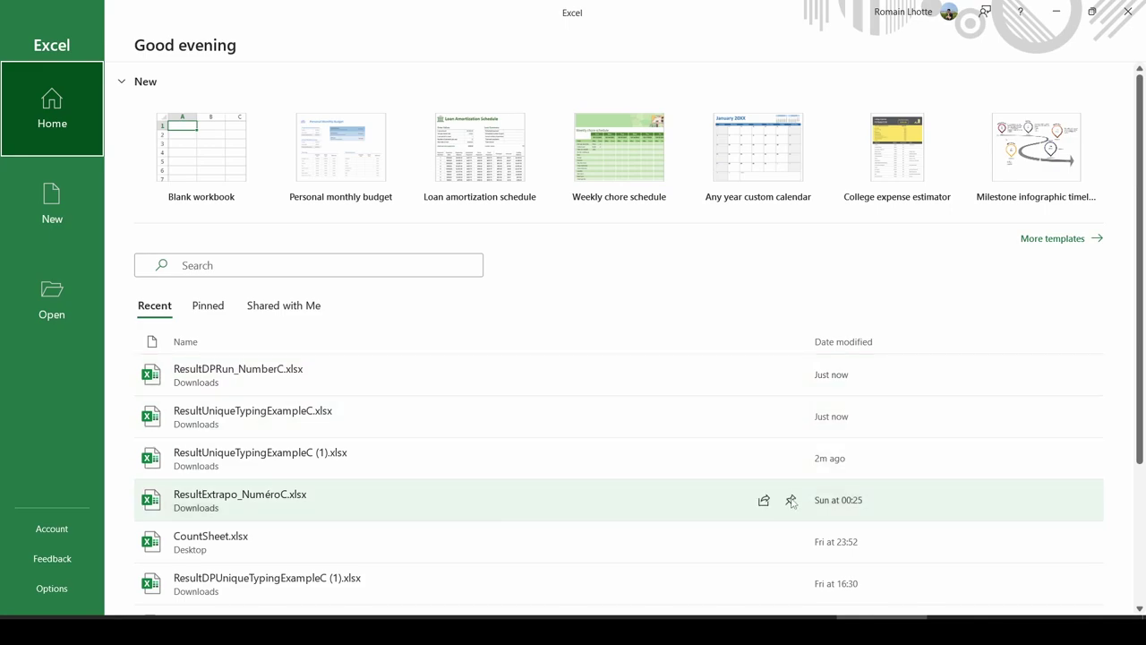
- Pin ResultExtrapo_NuméroC.xlsx in the Recent workbooks list, then unpin it again
click(792, 503)
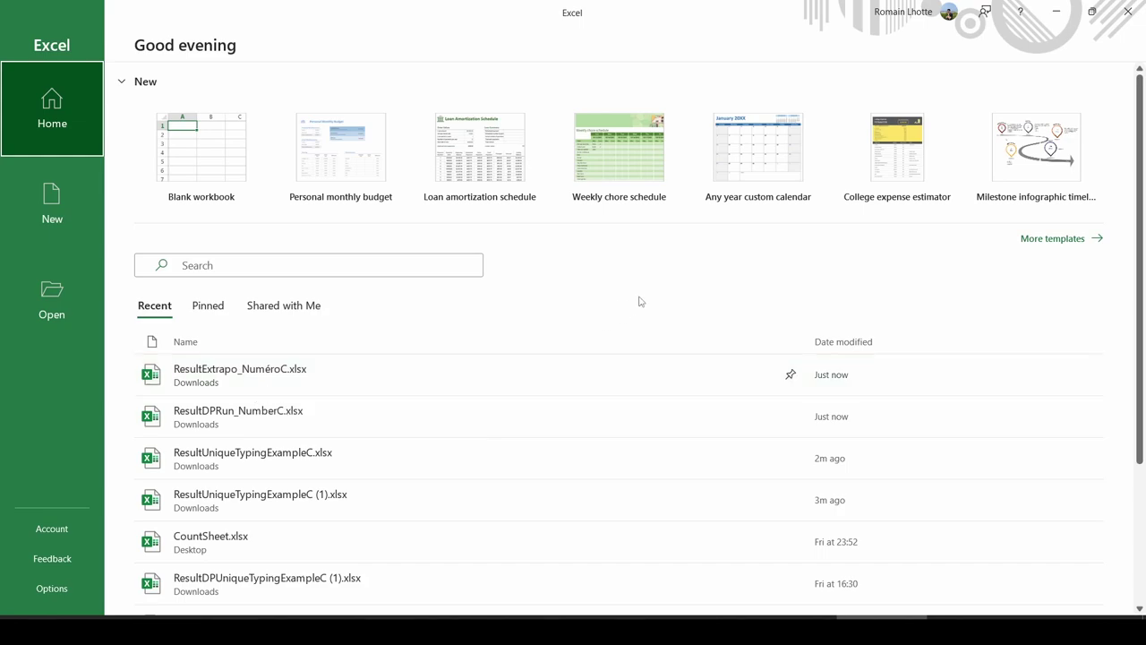
click(785, 377)
scroll(547, 420, down, 3)
scroll(716, 332, up, 3)
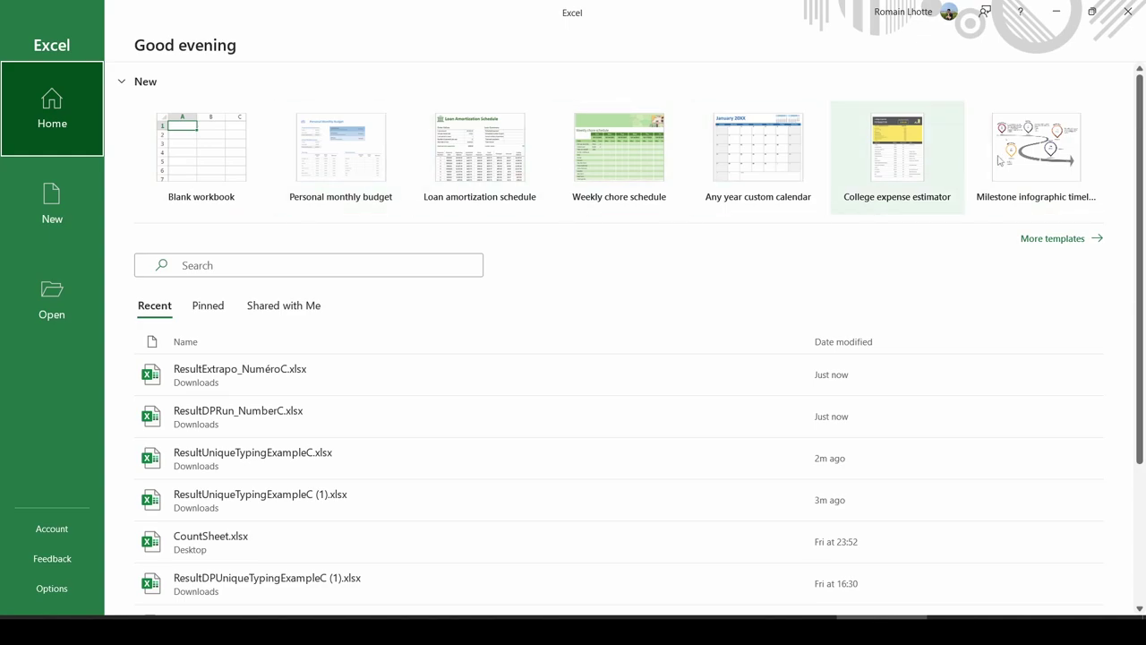
click(214, 145)
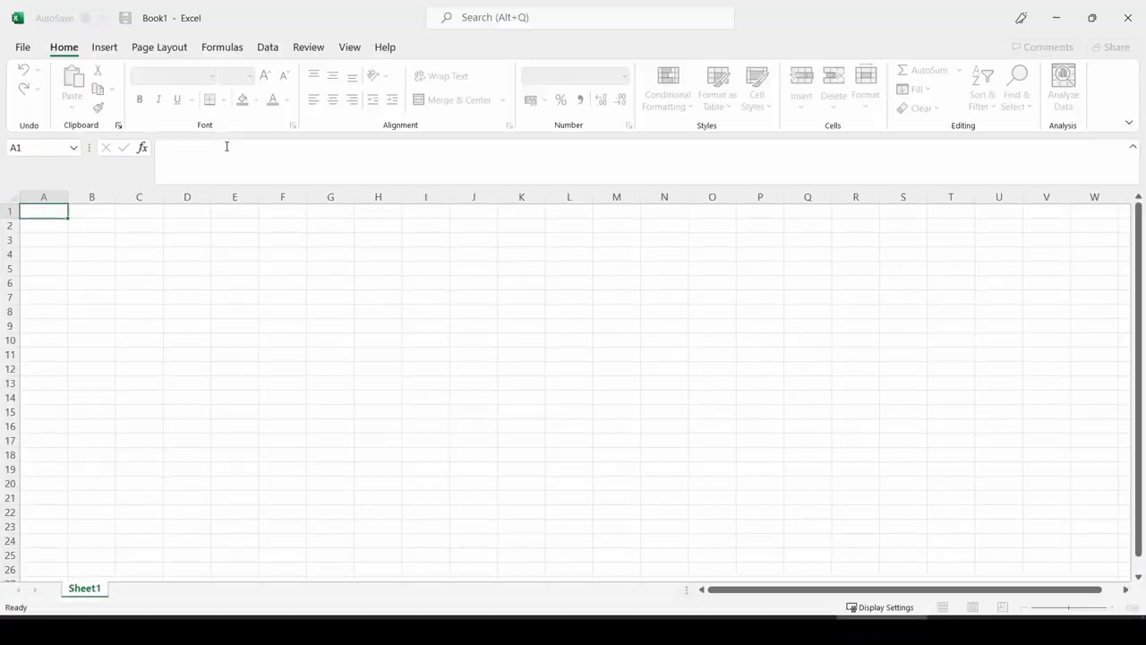
click(234, 341)
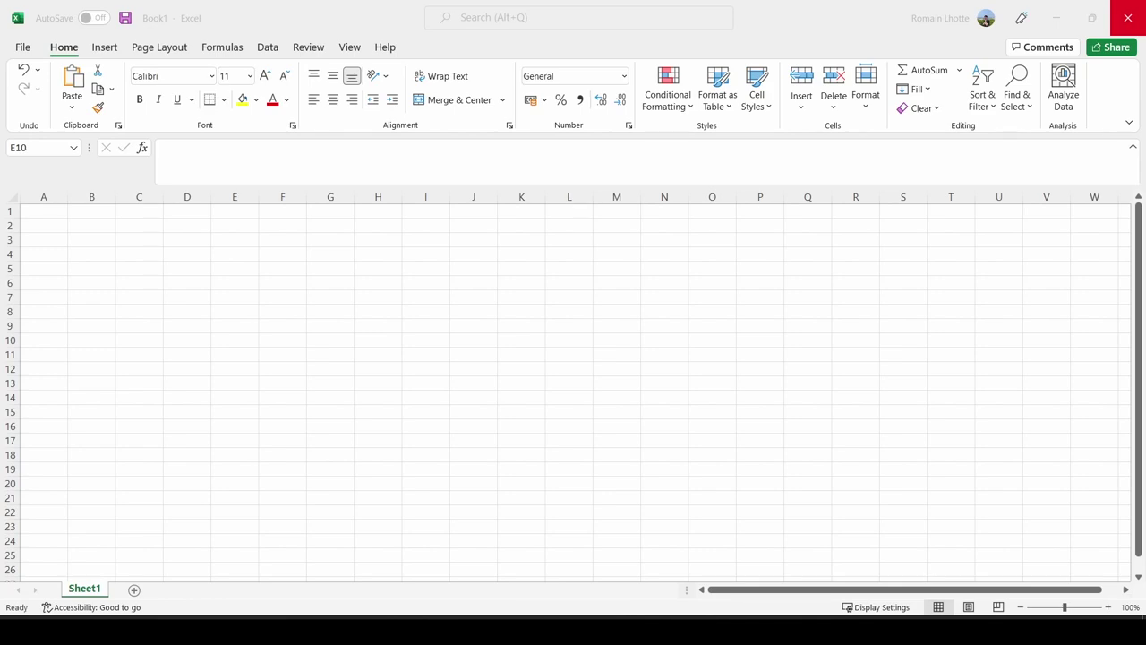
drag(21, 41, 14, 114)
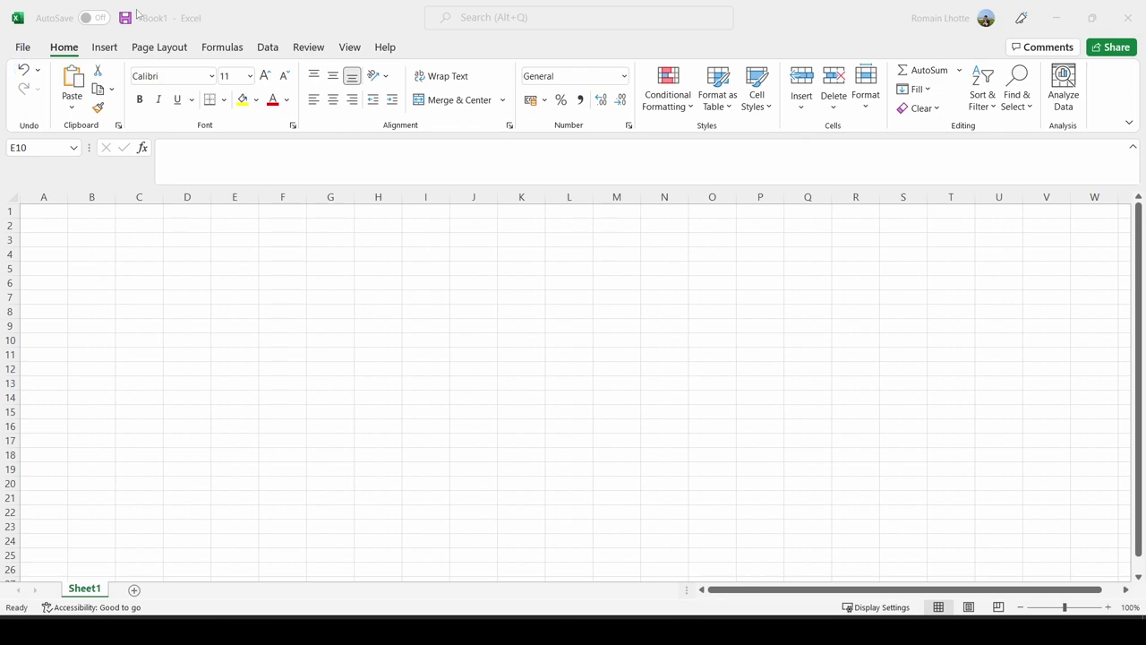
click(160, 46)
click(268, 46)
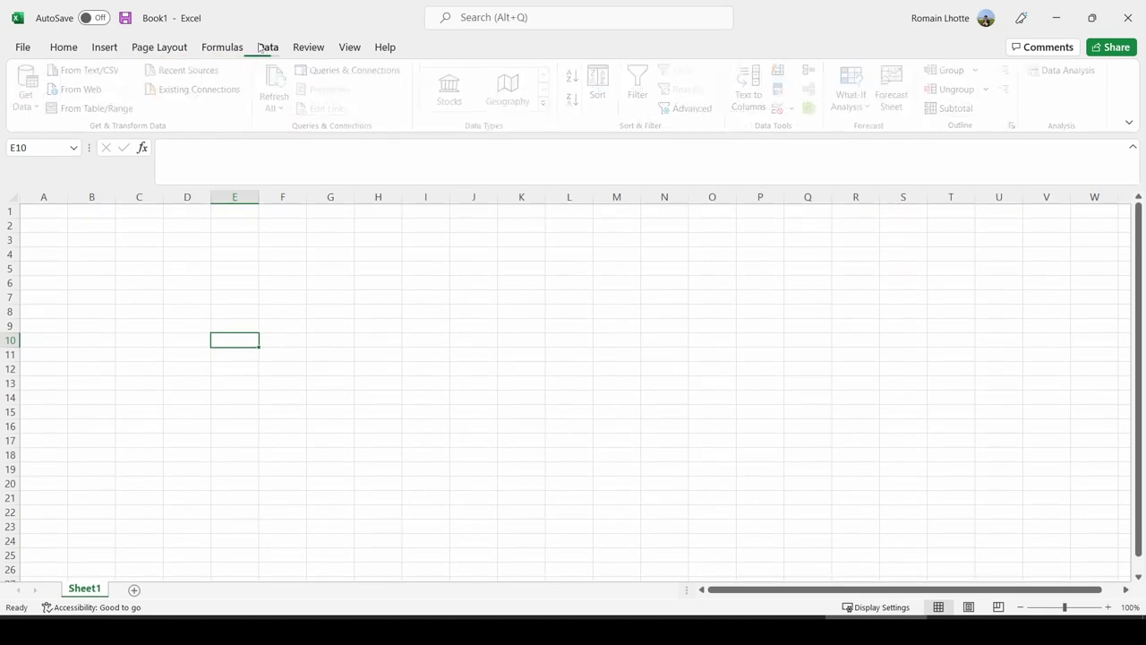
click(308, 46)
click(64, 47)
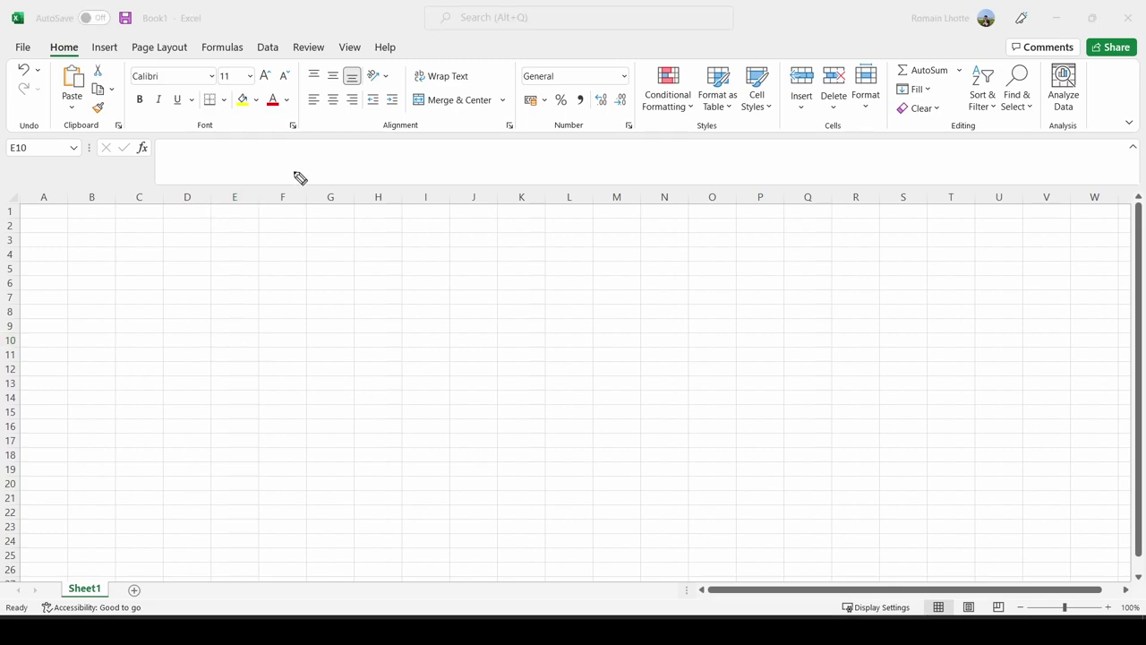
drag(134, 128, 342, 134)
drag(294, 128, 288, 114)
mouse_move(509, 105)
mouse_down()
mouse_move(486, 144)
mouse_move(511, 104)
mouse_up()
mouse_move(621, 109)
mouse_down()
mouse_move(615, 134)
mouse_move(632, 113)
mouse_up()
- Enter the word 'Italic' in D5 and make it italic
click(293, 127)
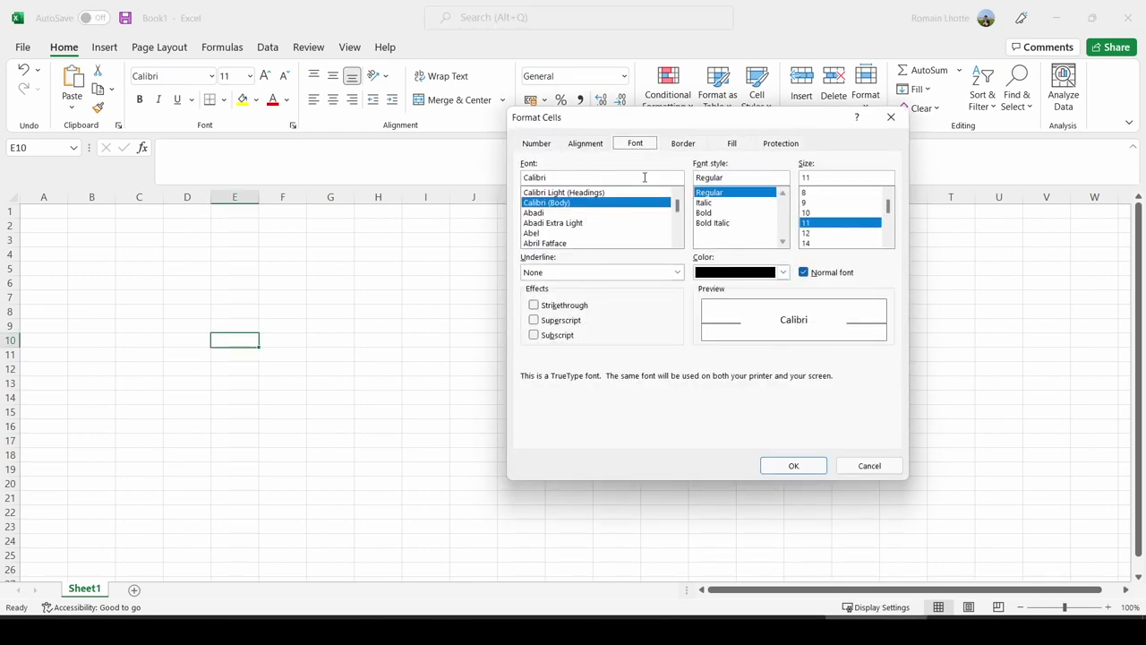
click(891, 118)
click(292, 127)
click(868, 466)
click(191, 271)
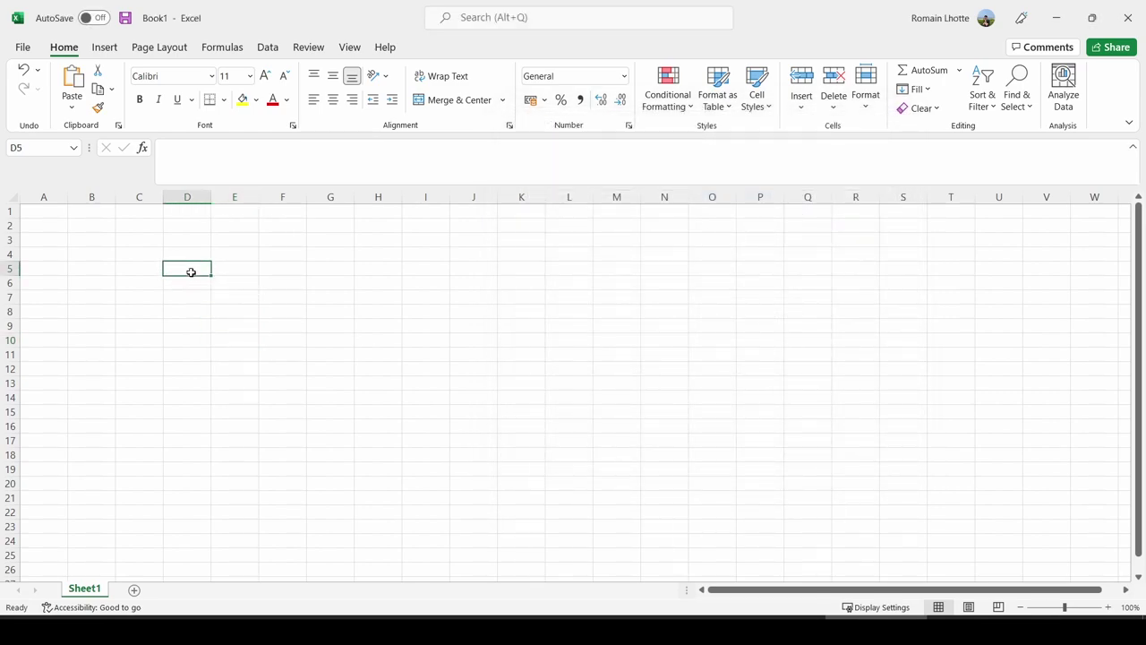
text(Italic)
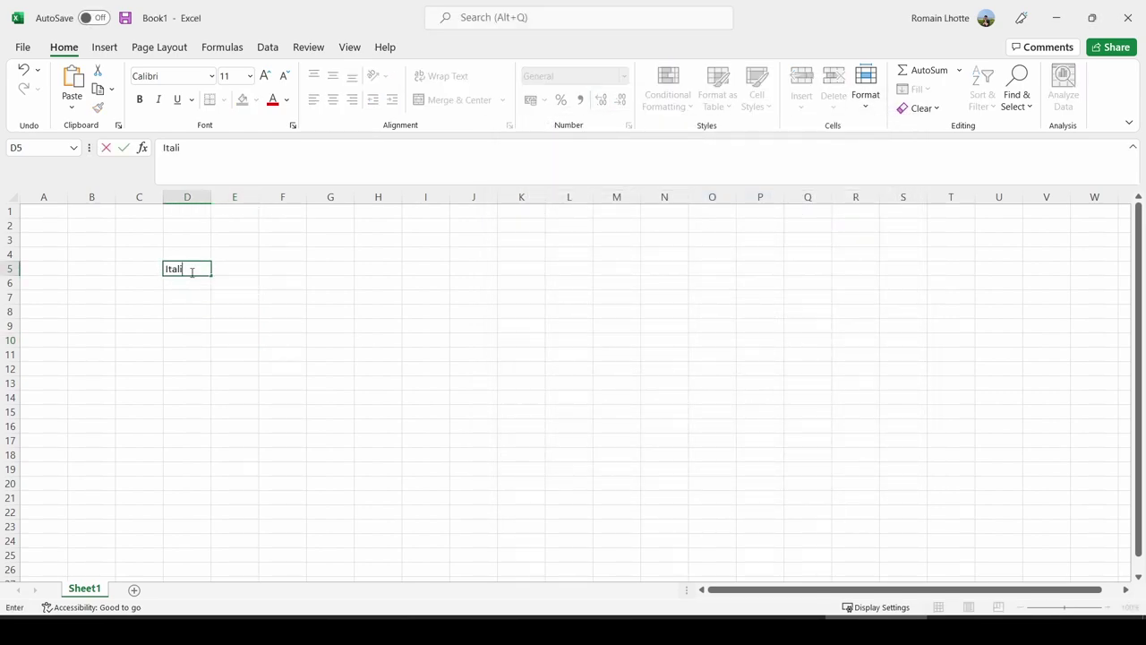
key(ctrl+Return)
click(157, 99)
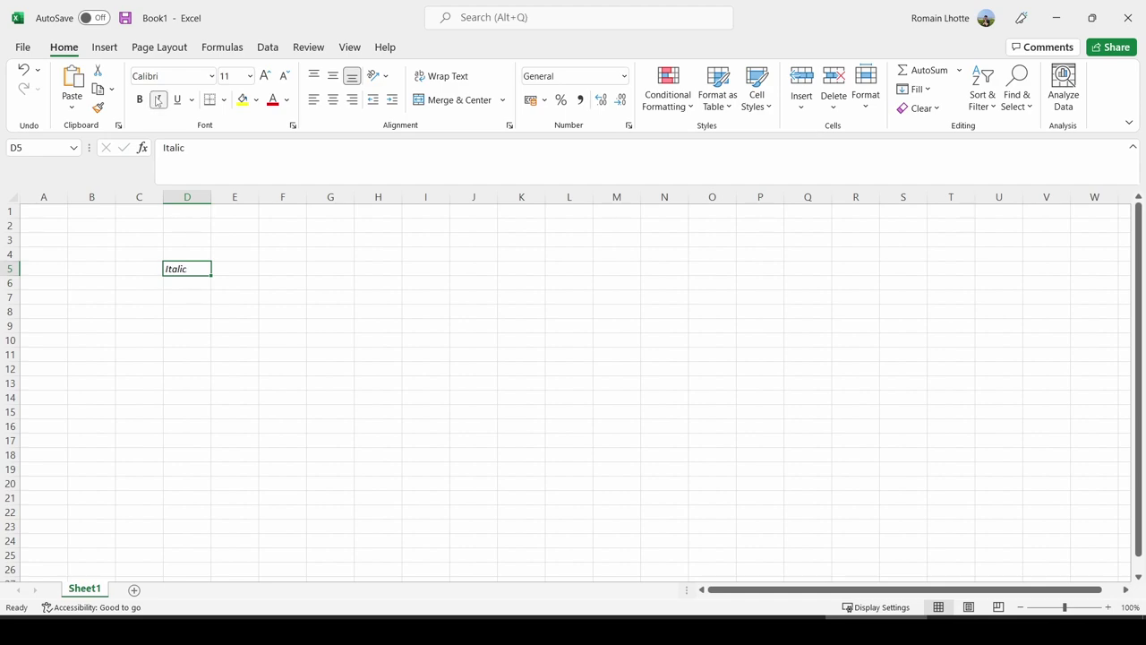
- Enter 'This is something I want to strikethrough' in D6, non-italic with strikethrough
click(194, 286)
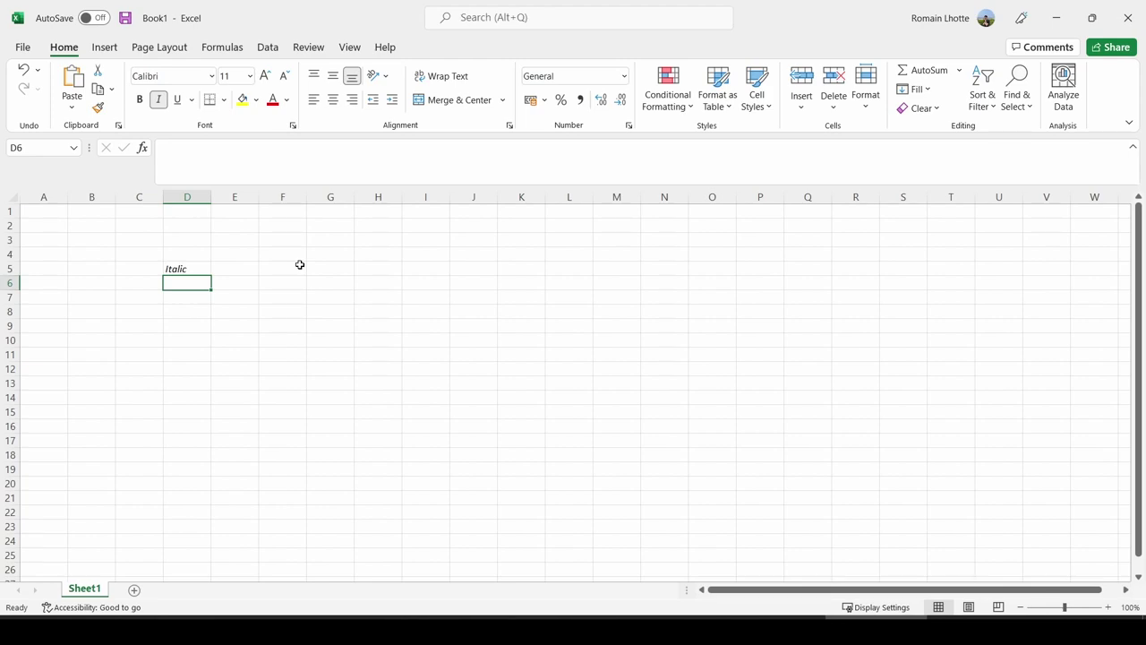
text(This is something I)
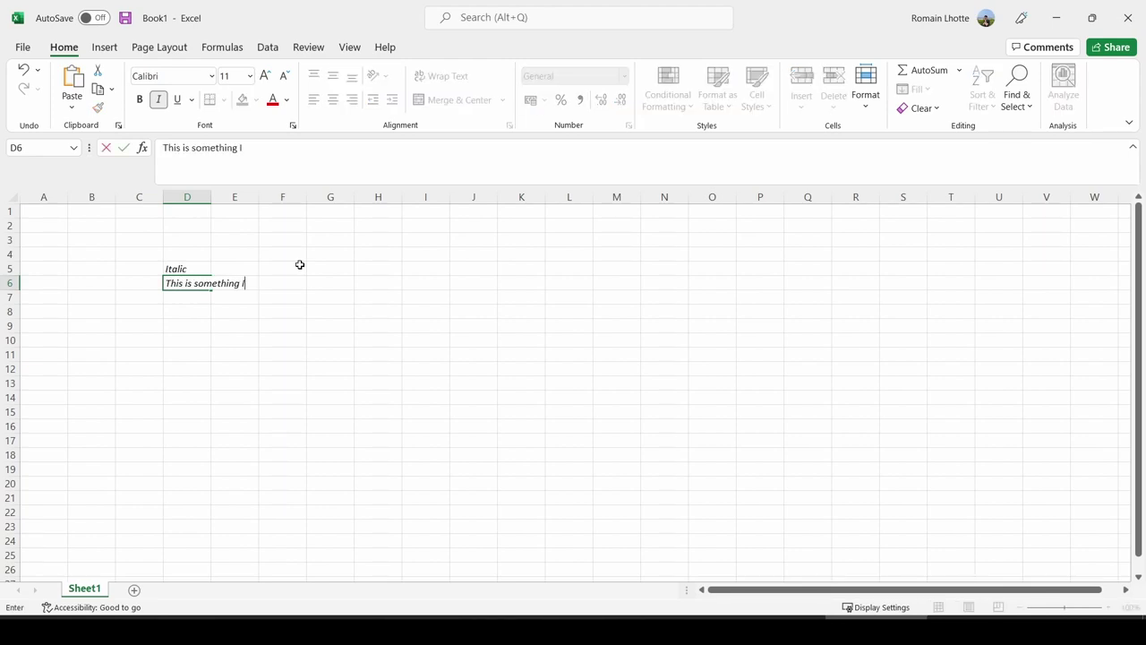
text( want to strikethrough)
key(Return)
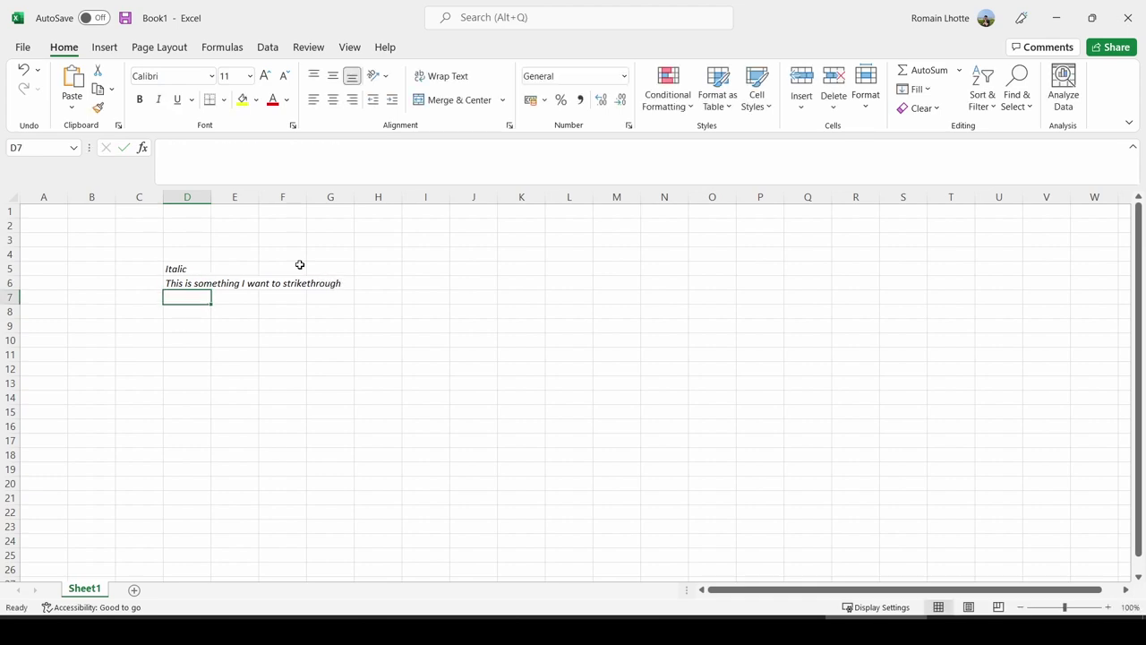
click(205, 283)
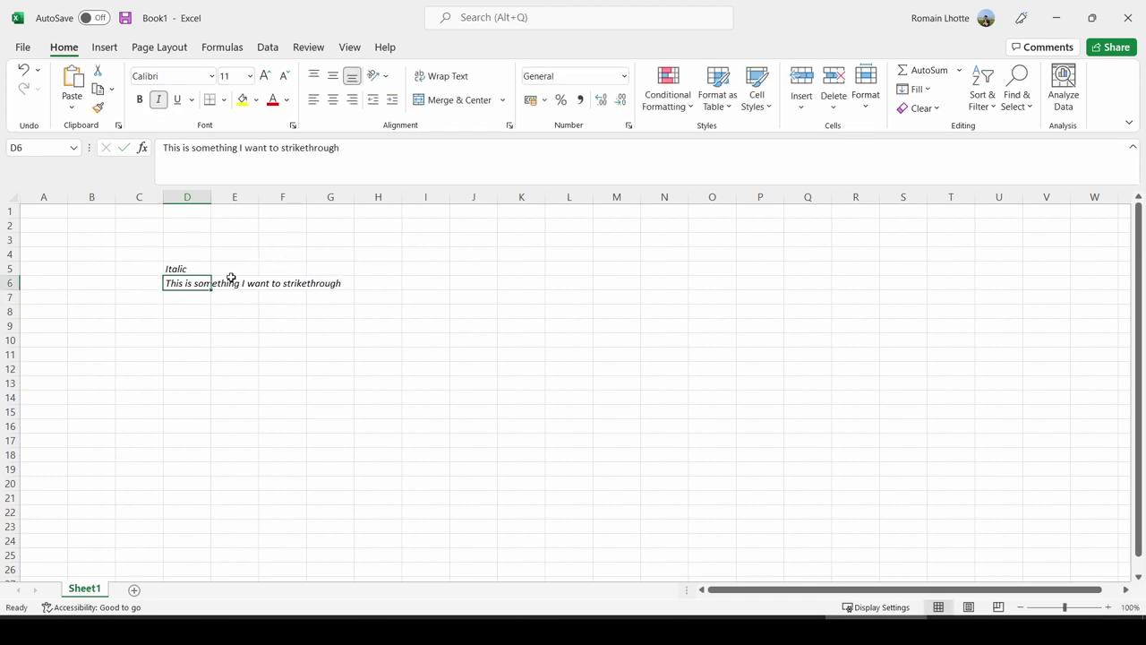
click(157, 99)
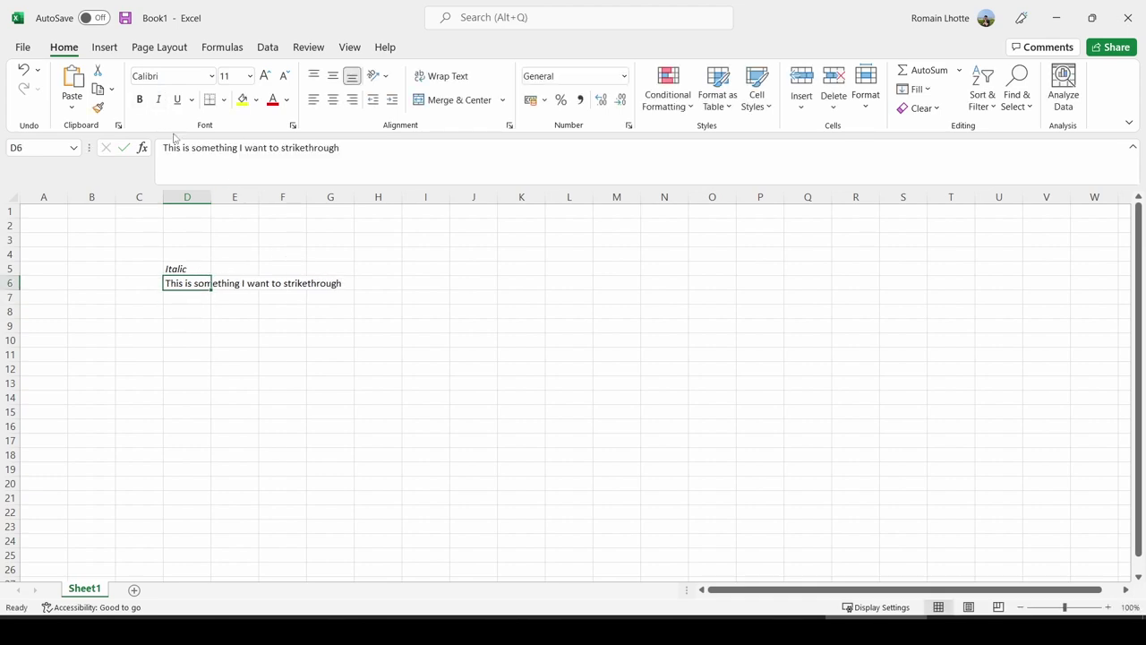
click(293, 127)
click(553, 306)
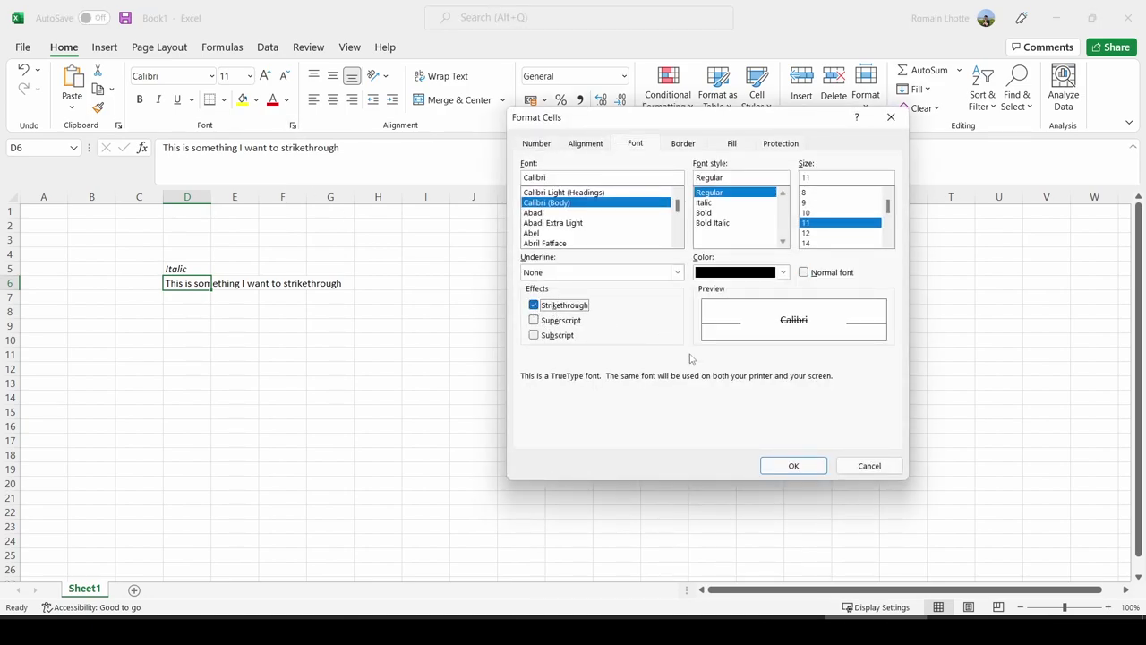
click(794, 465)
click(291, 411)
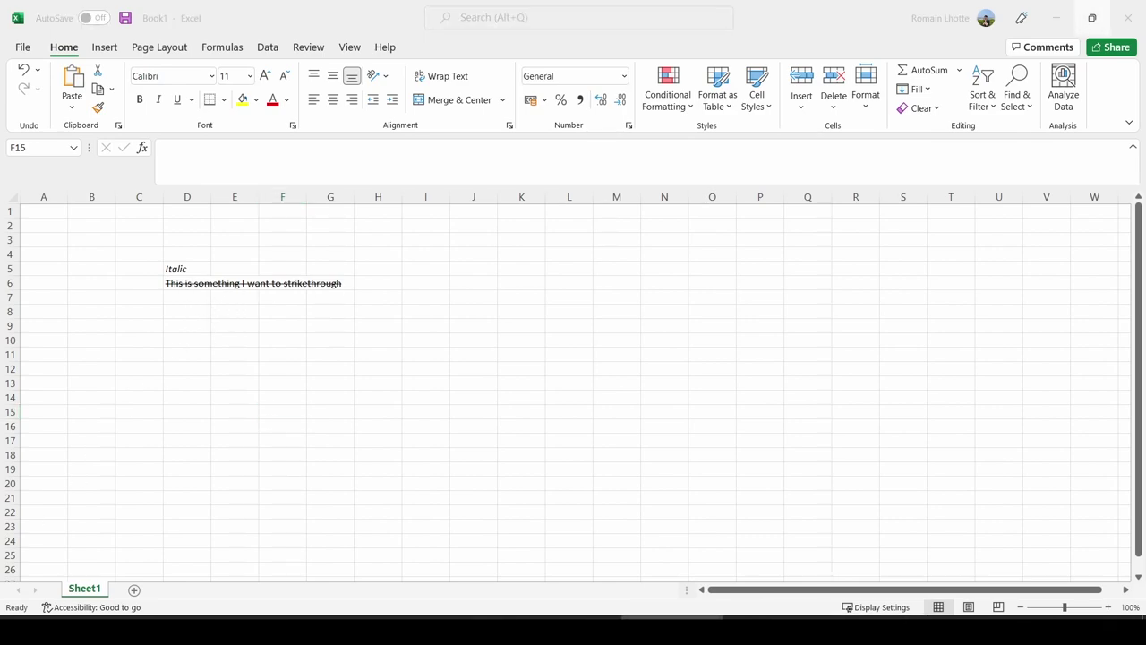
- Clear the contents of cells D4:D10
drag(179, 251, 187, 343)
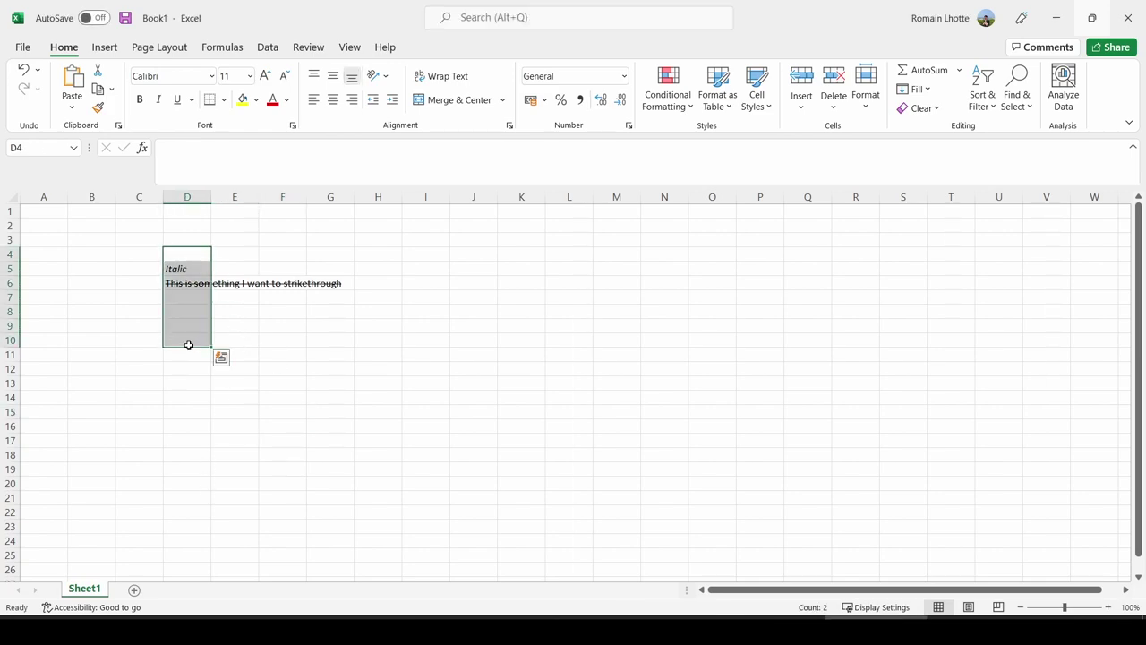
key(Delete)
click(268, 340)
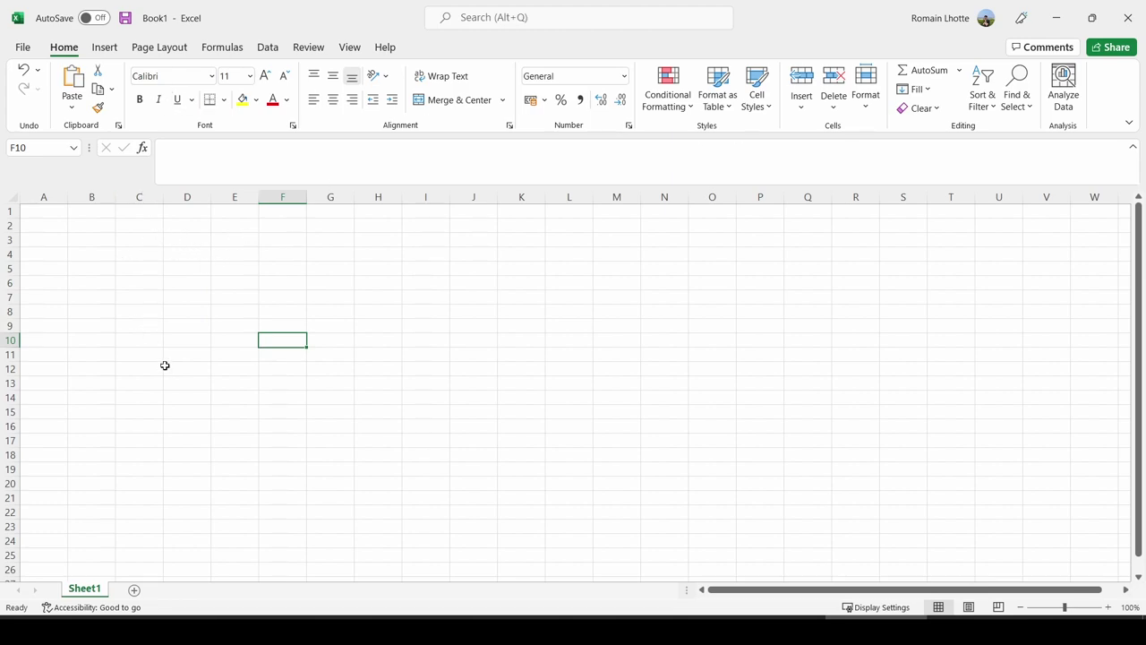
click(79, 299)
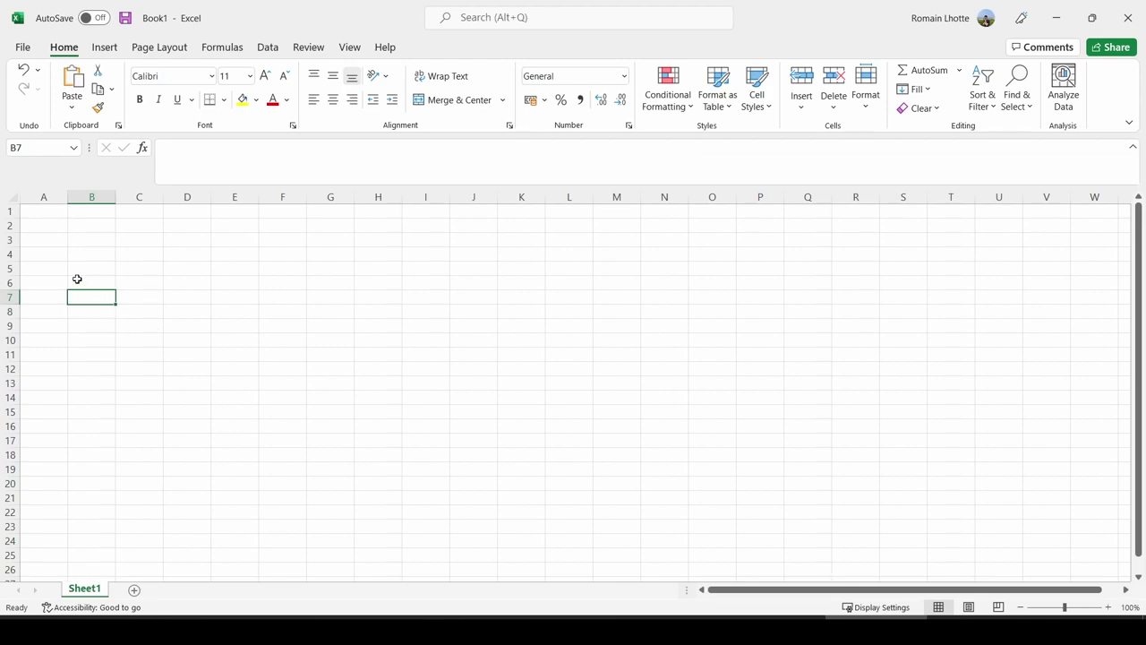
- Select whole rows and column A, then drag column A's selection over to column D
click(5, 212)
click(9, 239)
click(40, 196)
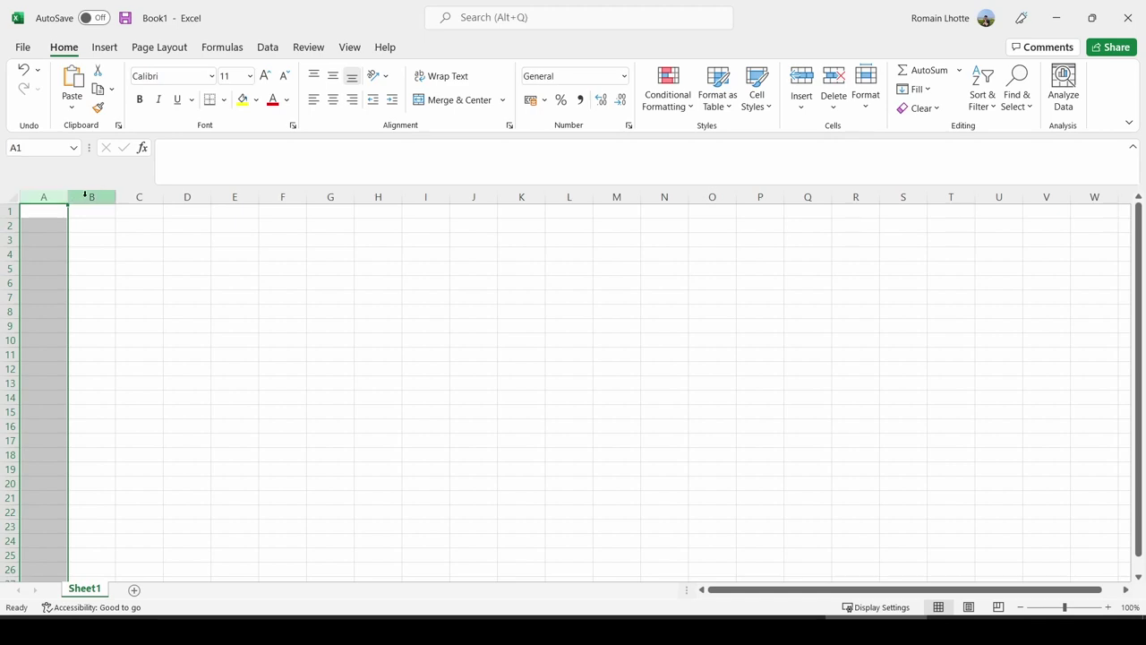
drag(85, 194, 187, 195)
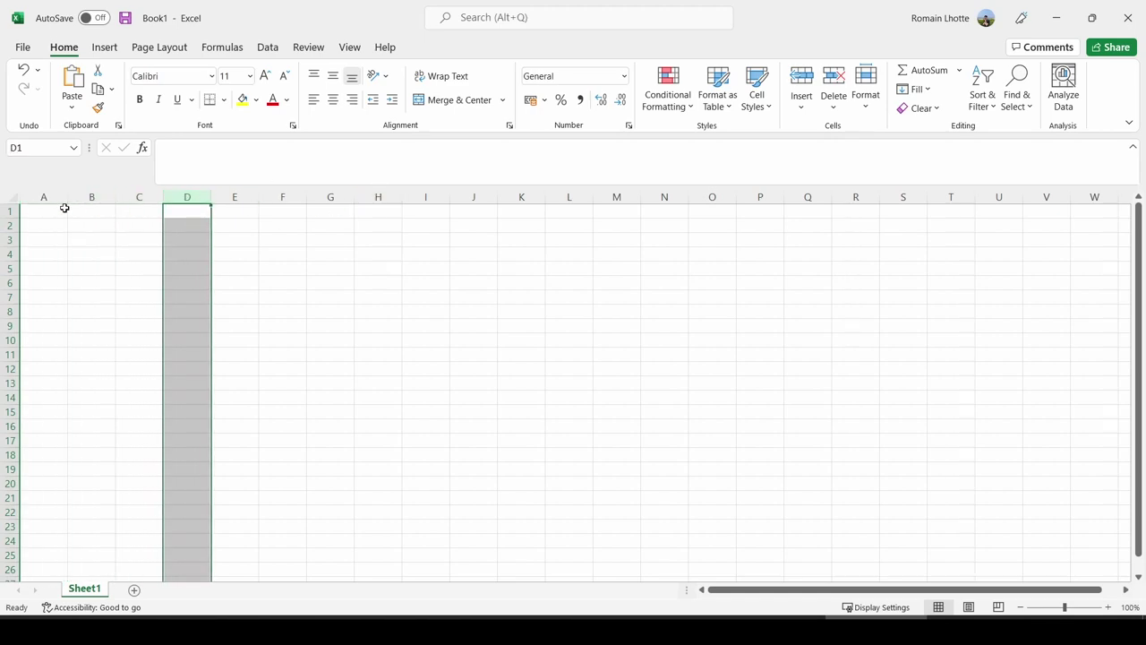
click(104, 302)
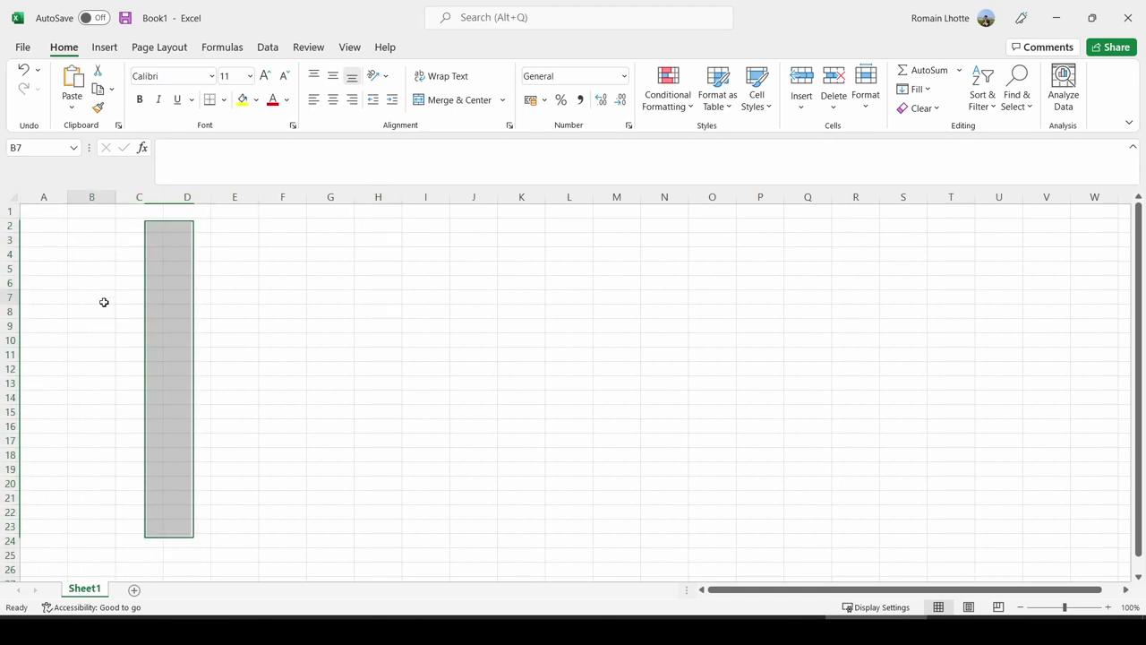
- Enable R1C1 reference style under Excel Options > Formulas
click(25, 49)
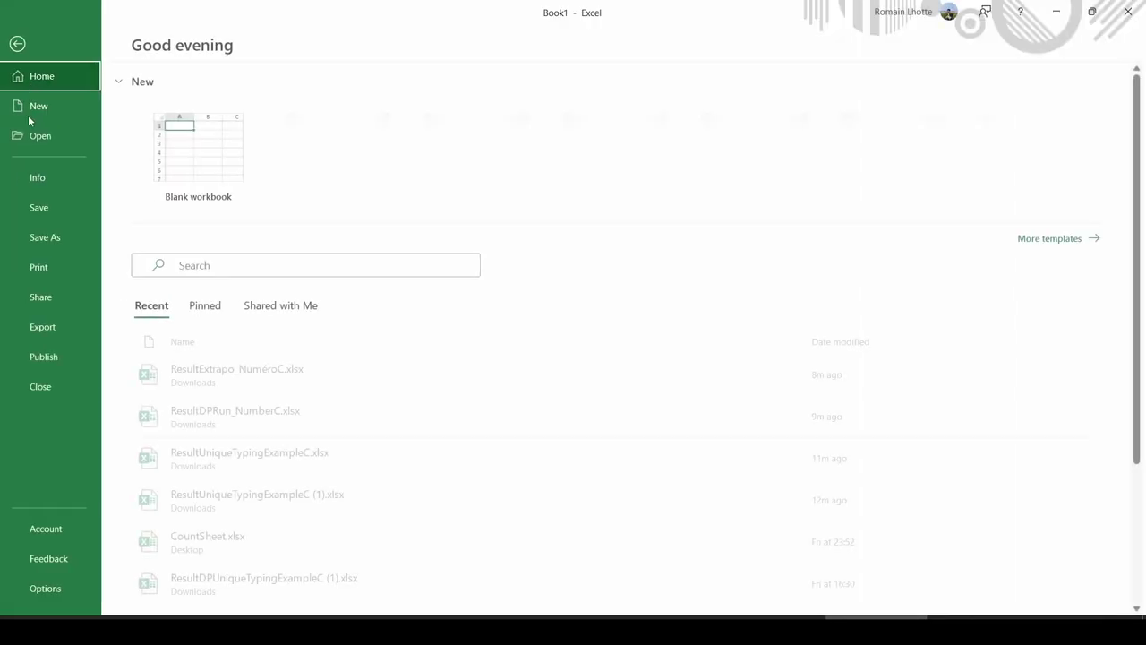
click(67, 584)
drag(638, 57, 384, 174)
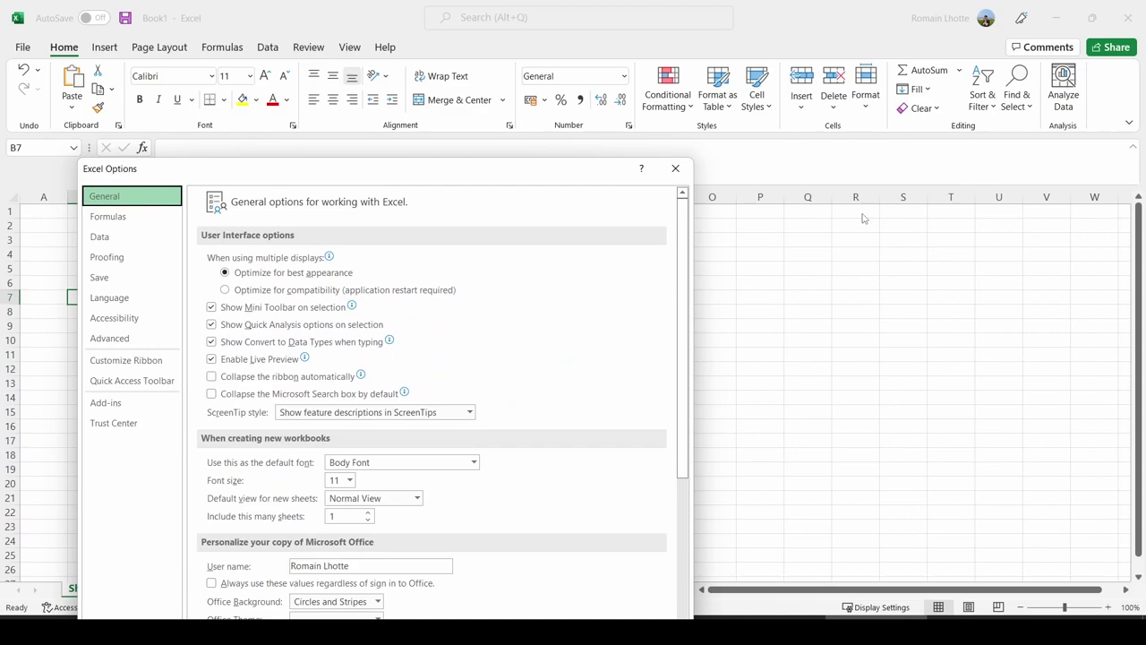
drag(532, 174, 589, 87)
click(186, 134)
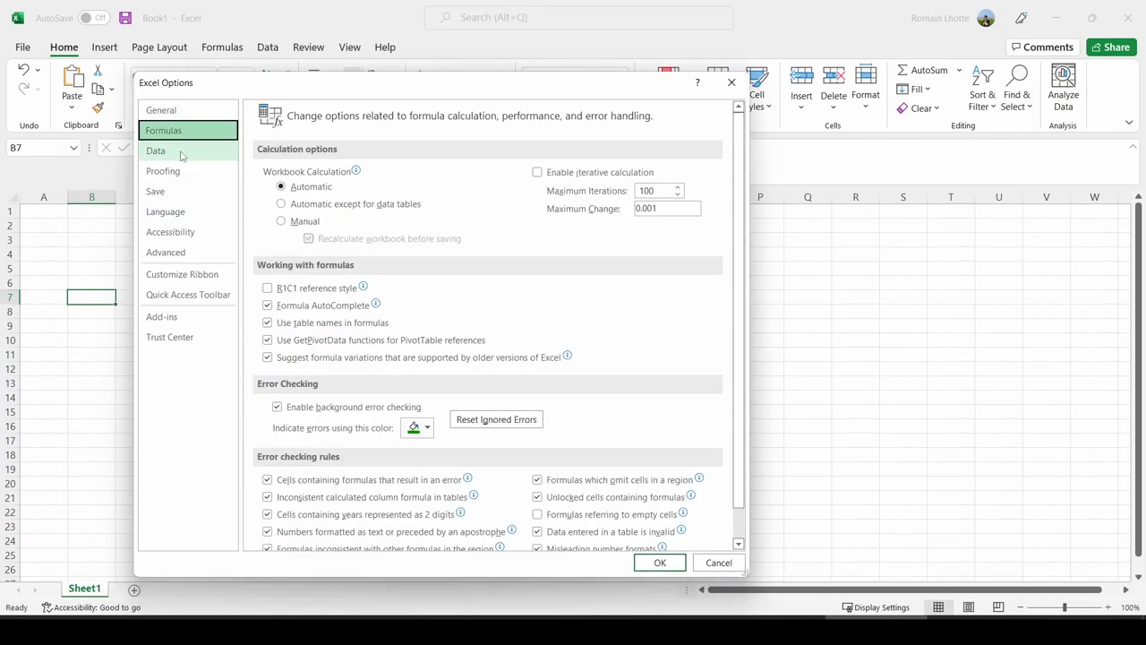
click(302, 289)
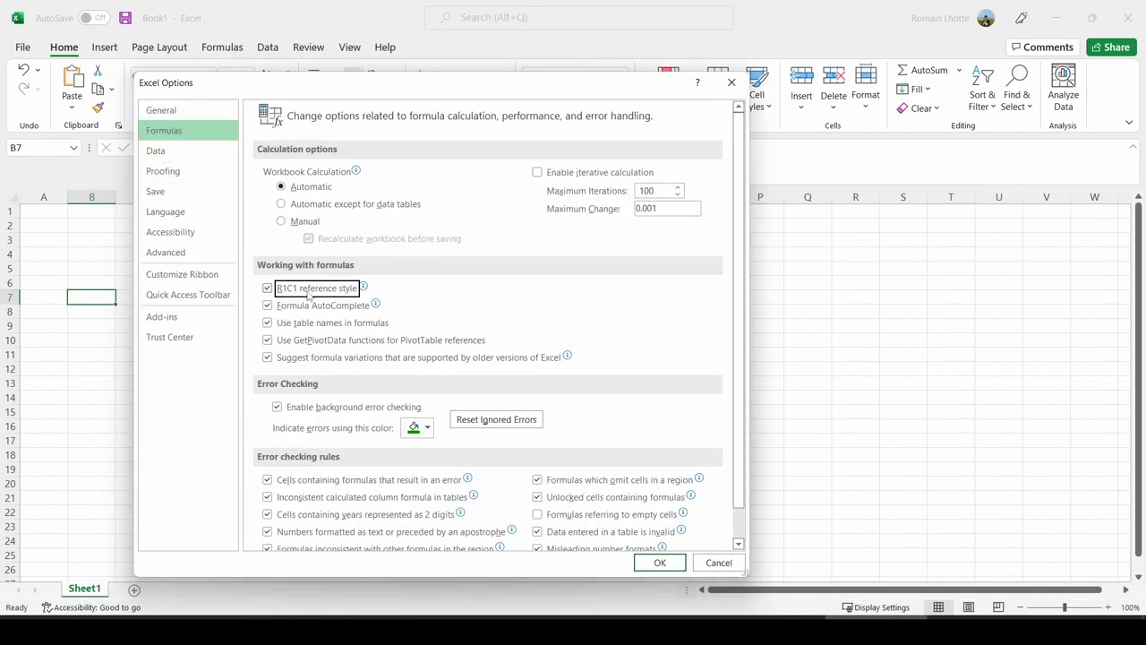
click(660, 562)
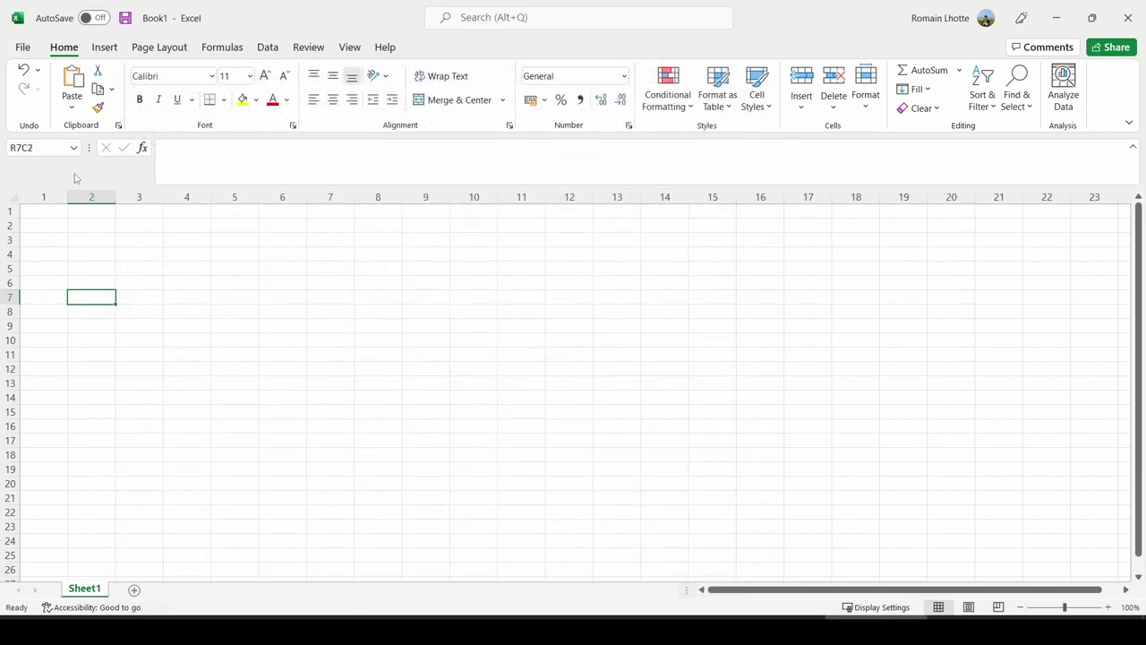
- Select columns 1 through 10, then cells R4C12 and R5C2
drag(46, 196, 524, 197)
click(566, 253)
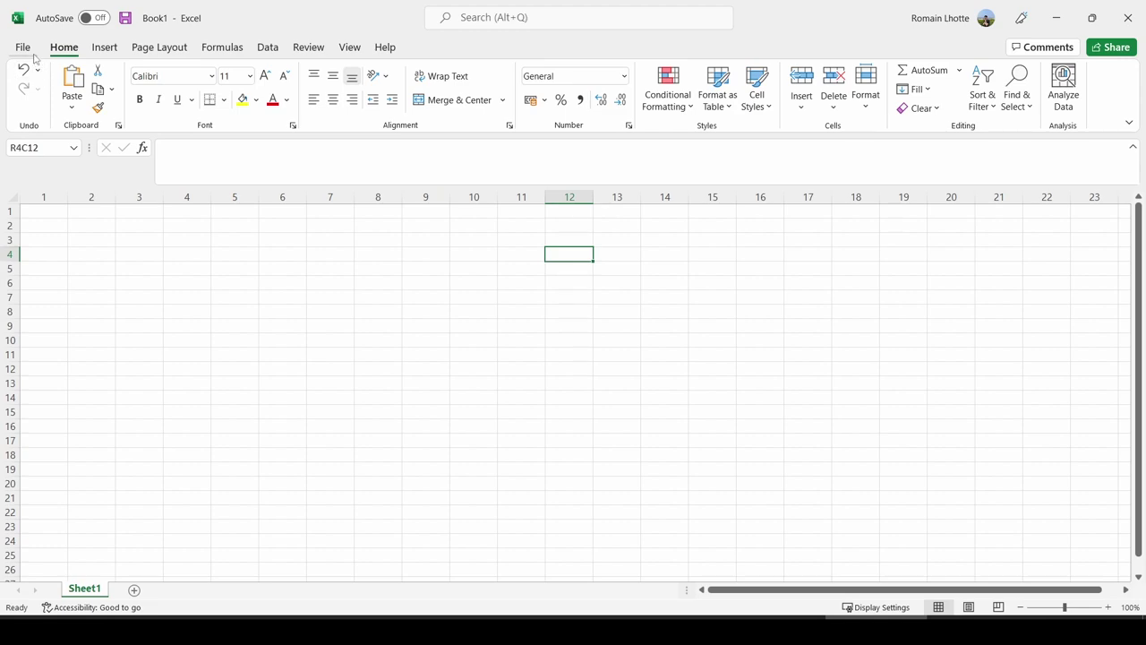
click(98, 271)
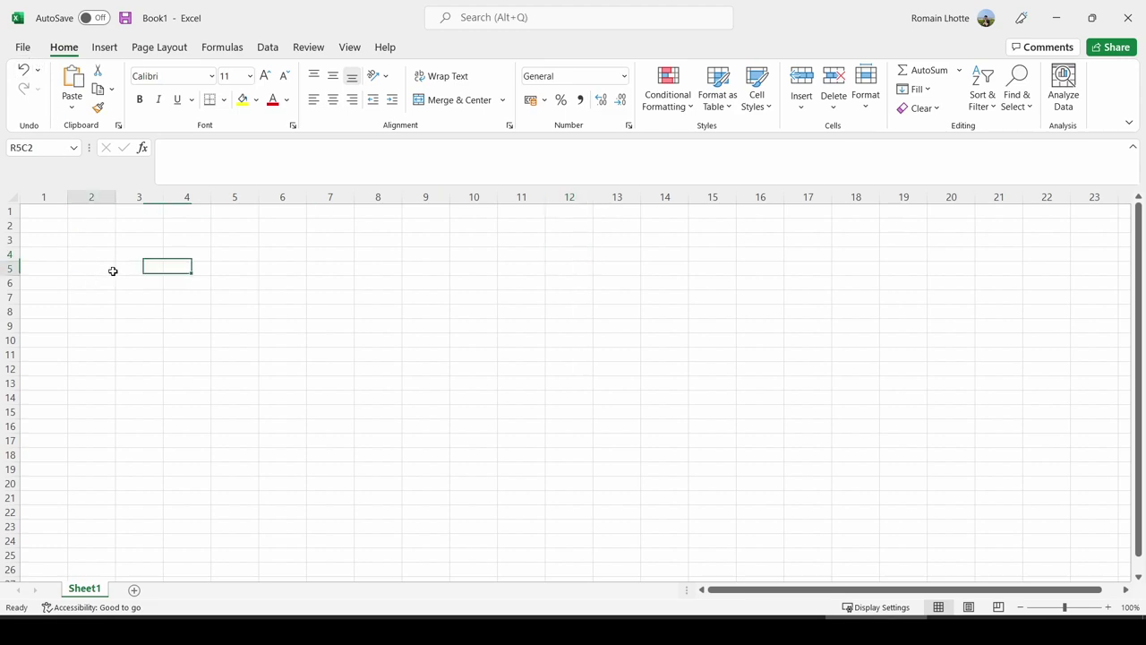
- Enter 'Text' in R4C2 and the number 5 in R5C2
click(83, 223)
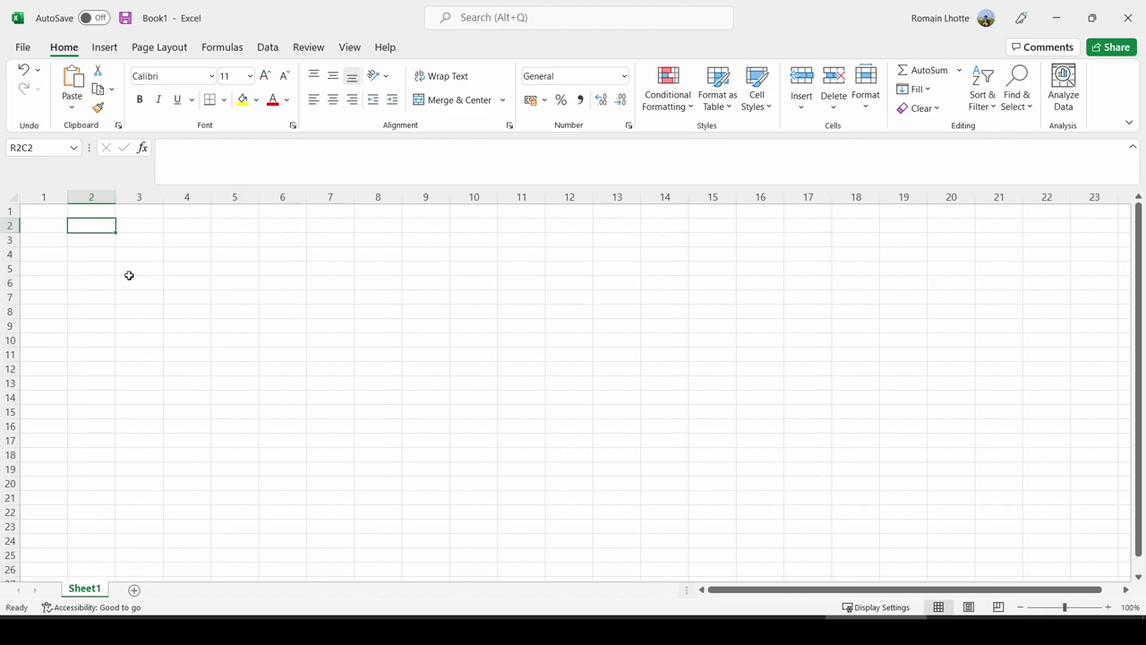
click(106, 256)
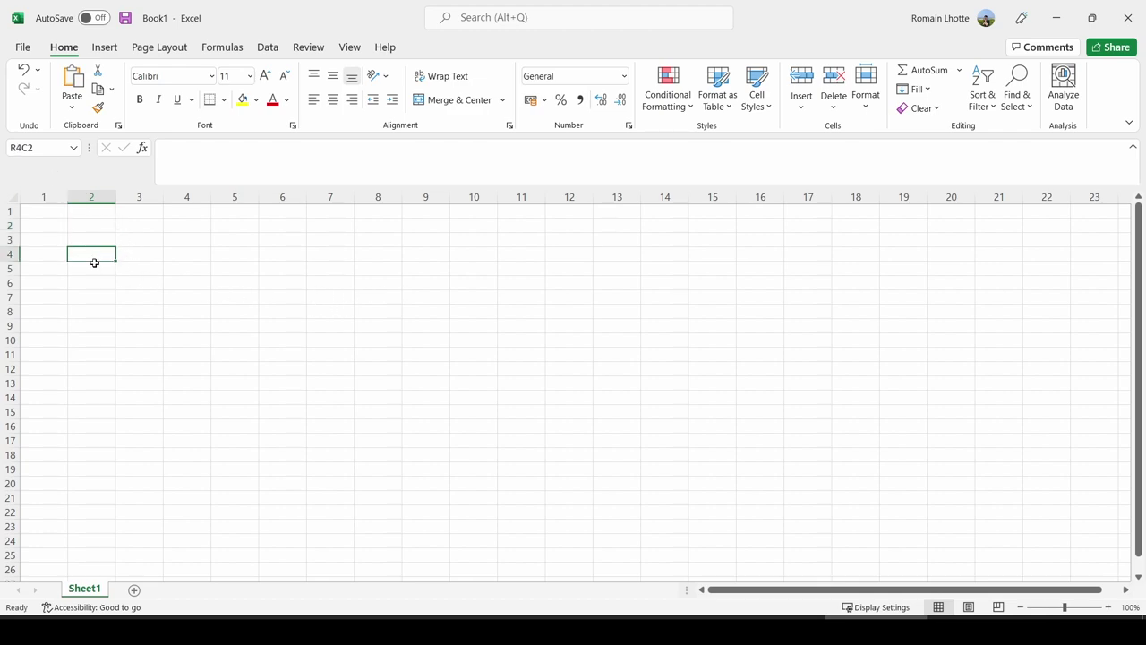
text(Text)
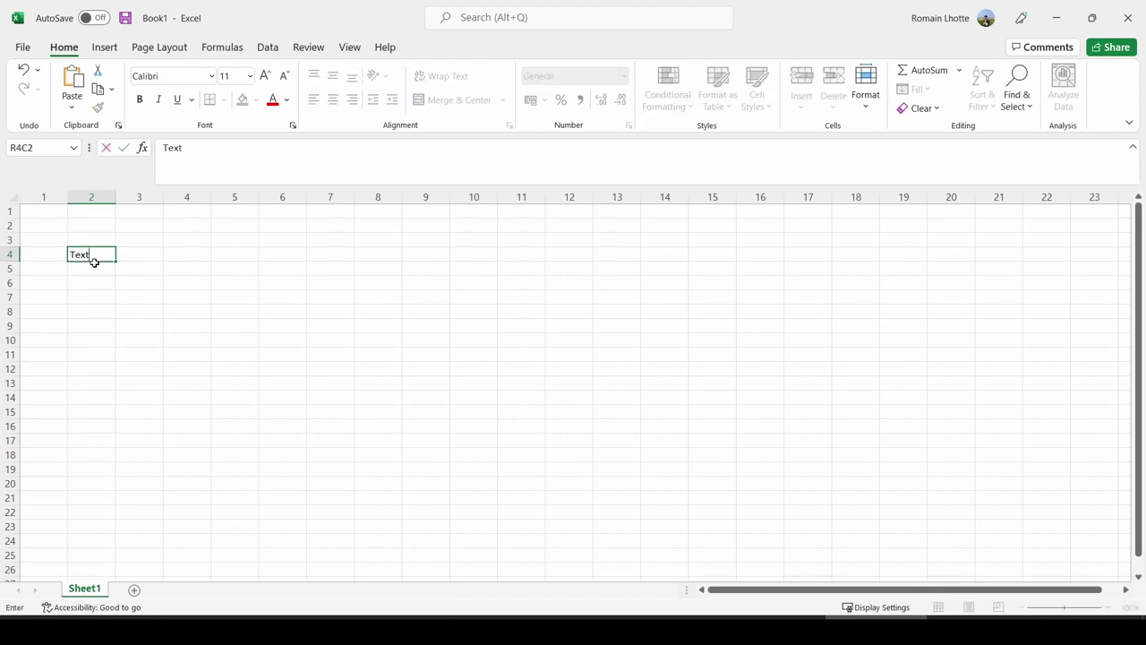
key(Return)
text(5)
key(Return)
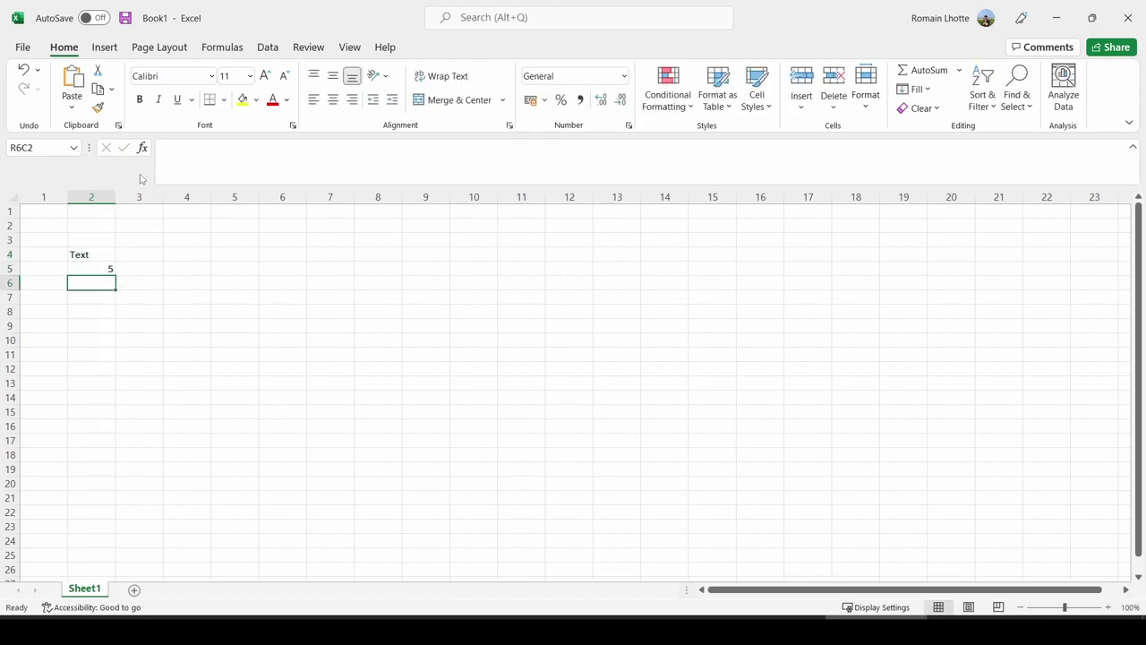
- Abandon a started = formula in R6C2 and clear R4C2:R8C2
click(183, 170)
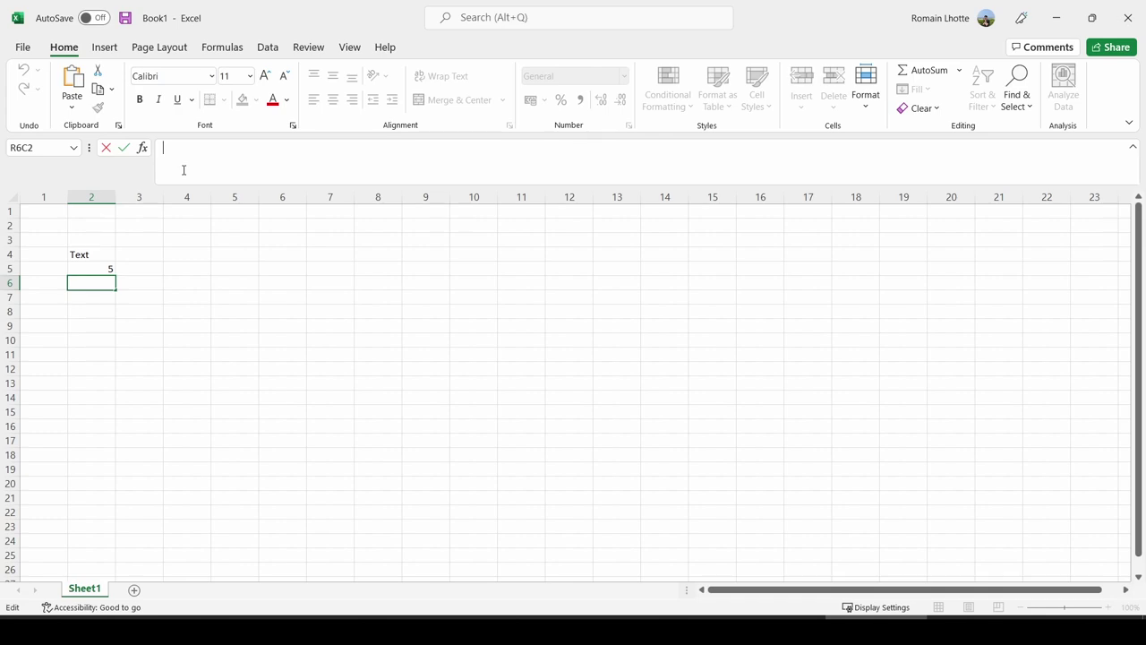
text(=)
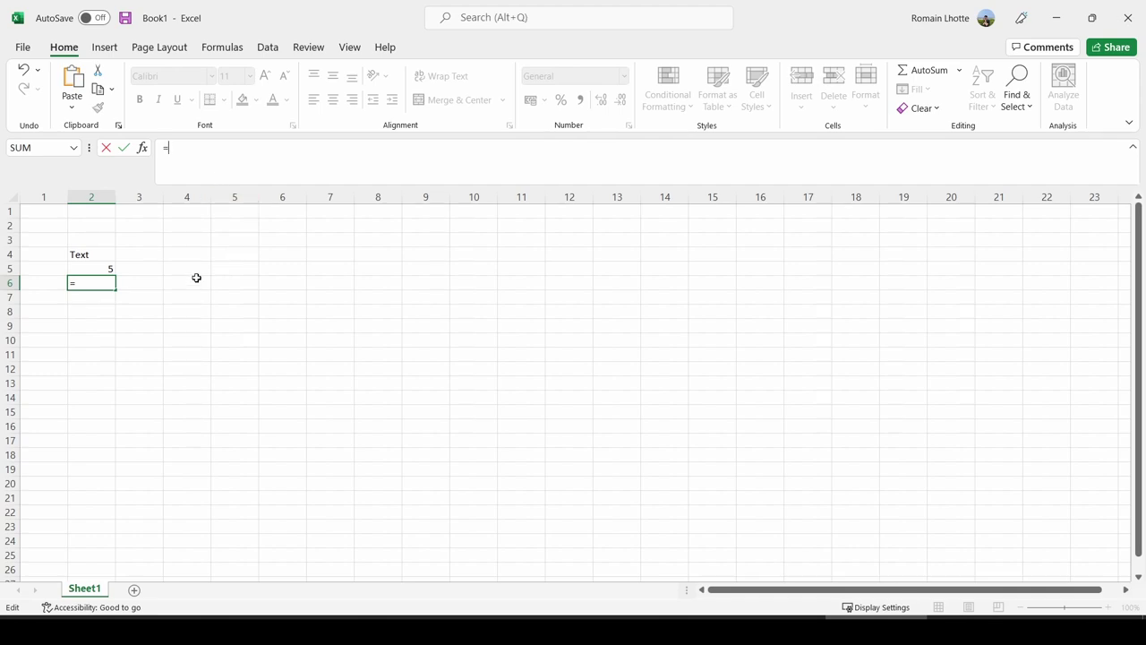
key(Escape)
drag(100, 316, 89, 251)
key(Delete)
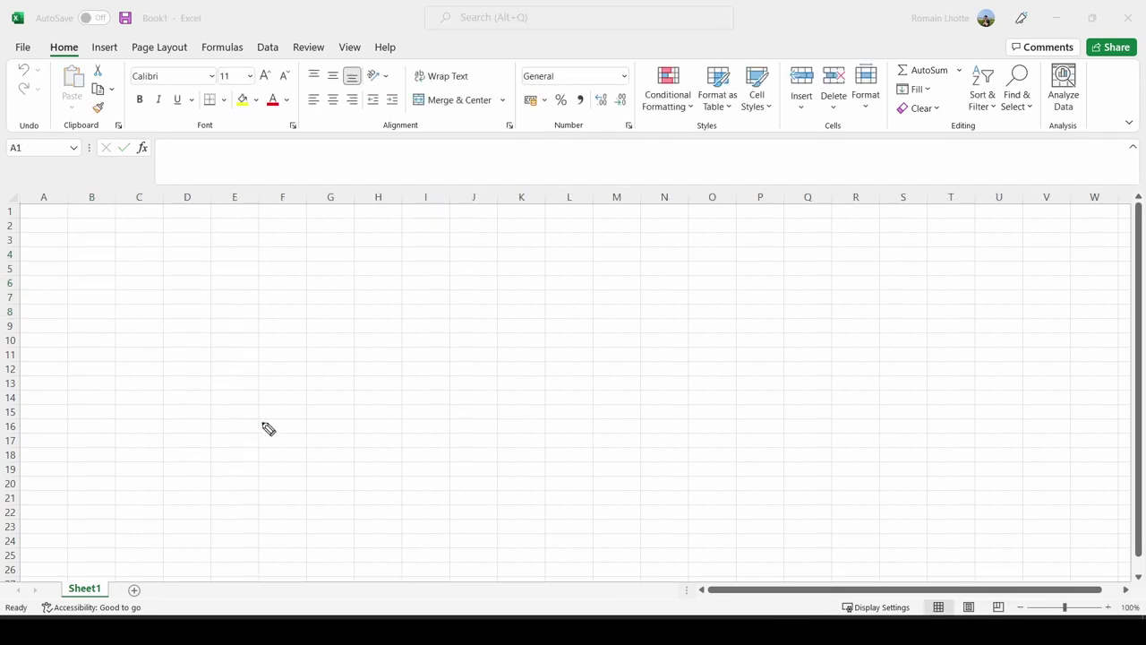
mouse_move(262, 418)
mouse_down()
mouse_move(177, 546)
mouse_move(207, 591)
mouse_up()
- Add eleven sheets with the New Sheet button and one more with Shift+F11, reaching Sheet13
click(134, 589)
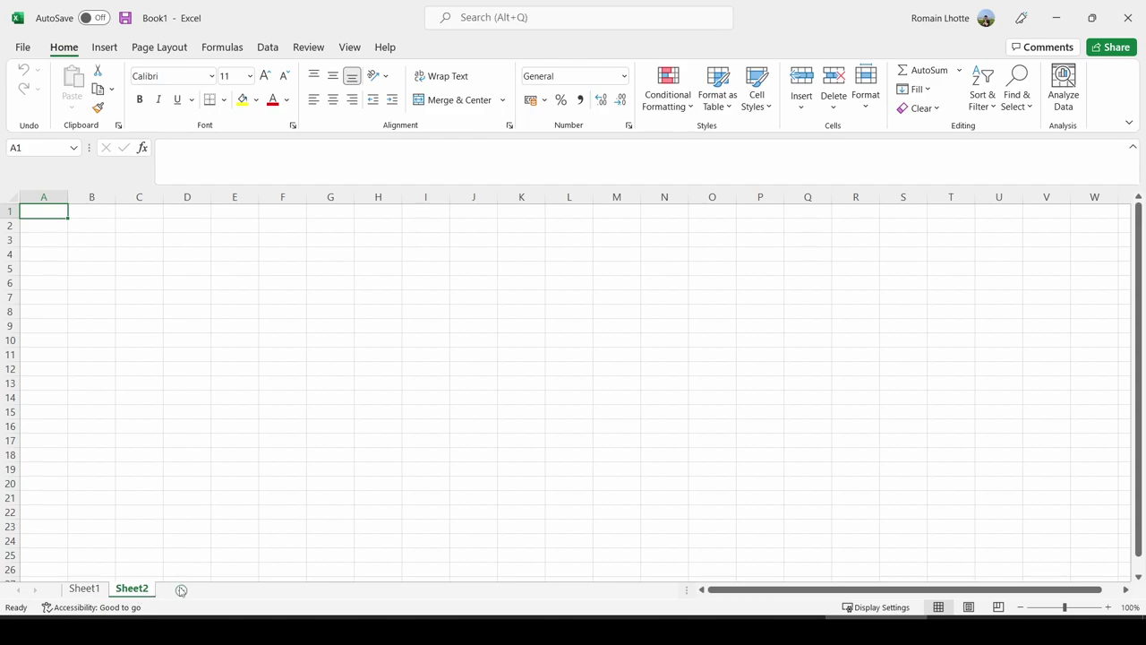
click(181, 589)
click(229, 589)
click(276, 590)
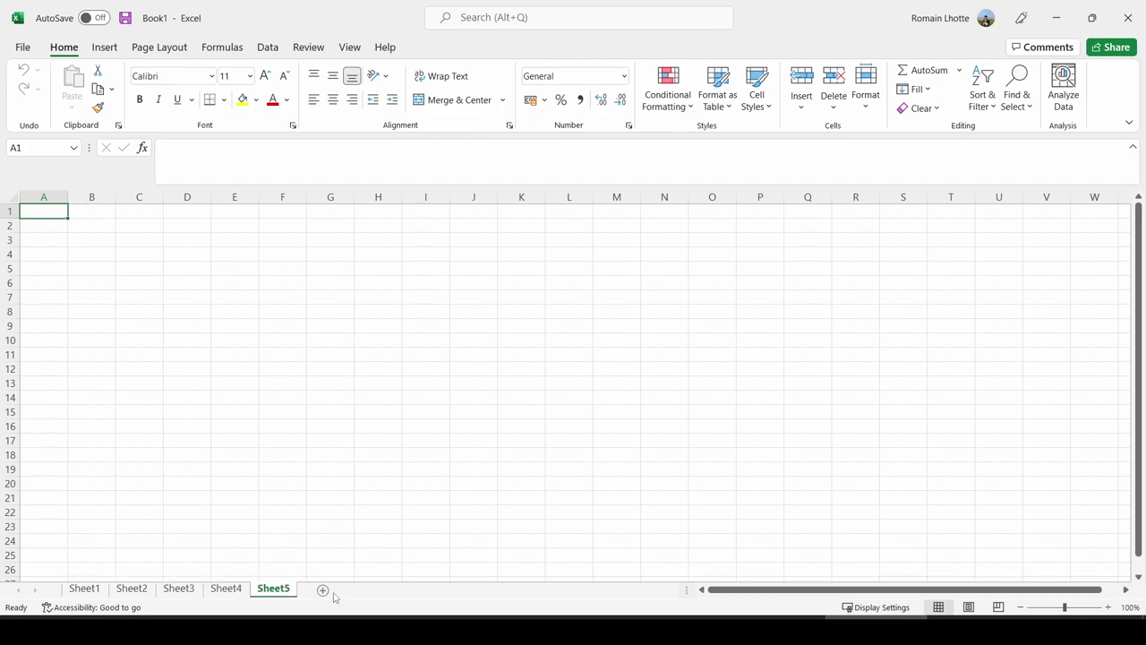
click(323, 590)
click(367, 589)
click(417, 590)
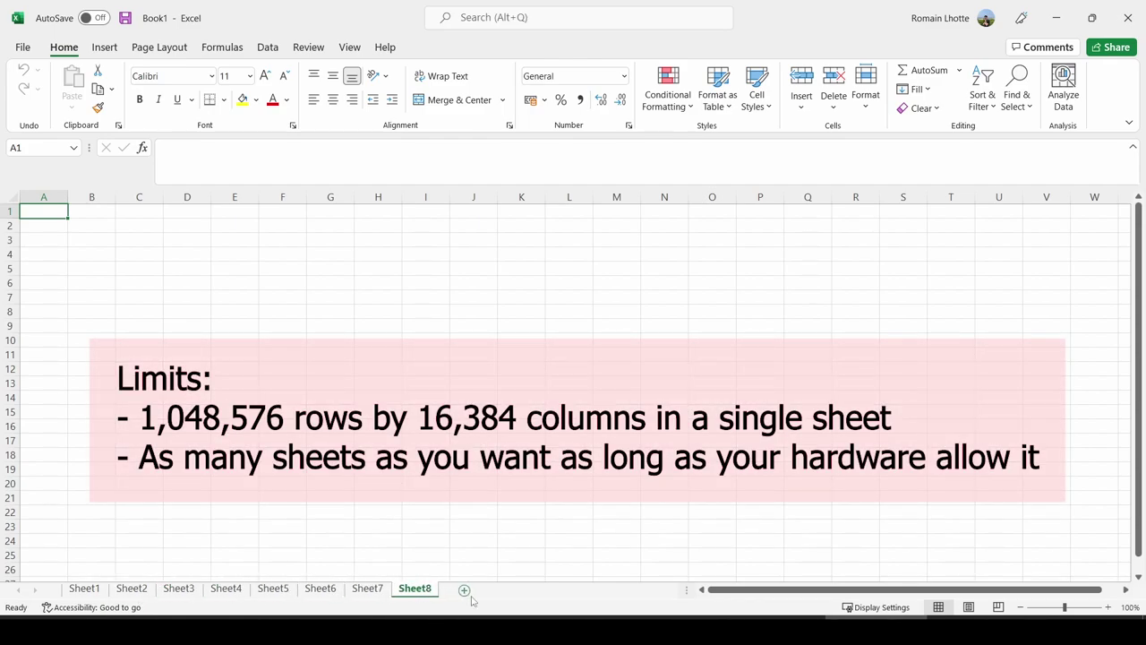
click(465, 590)
click(512, 590)
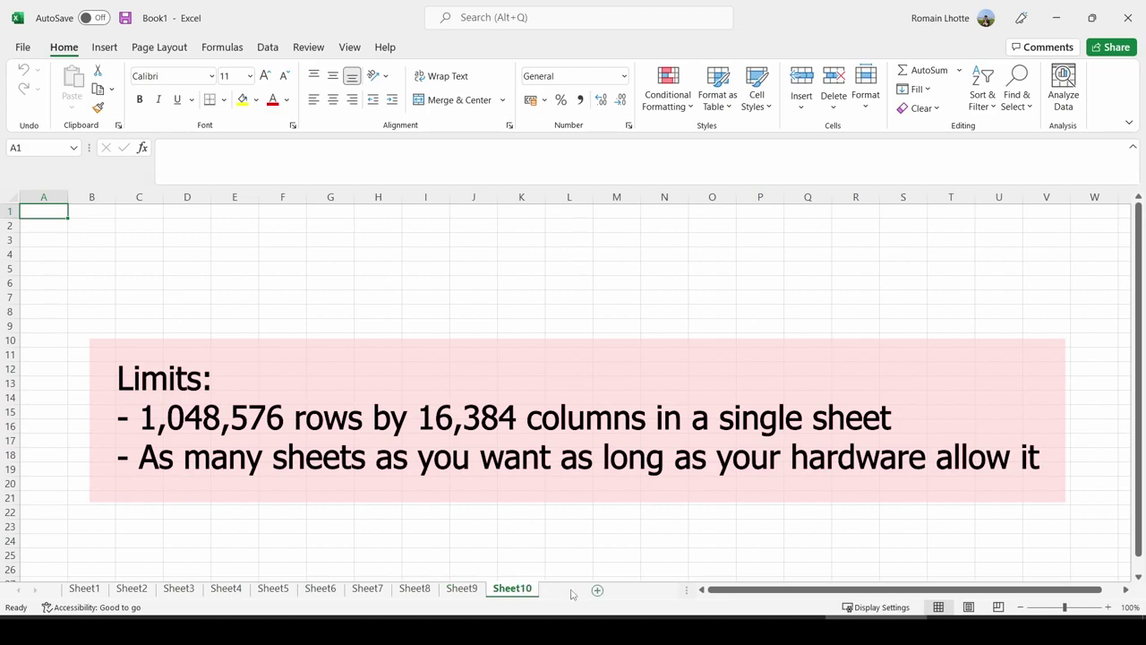
click(564, 590)
click(616, 589)
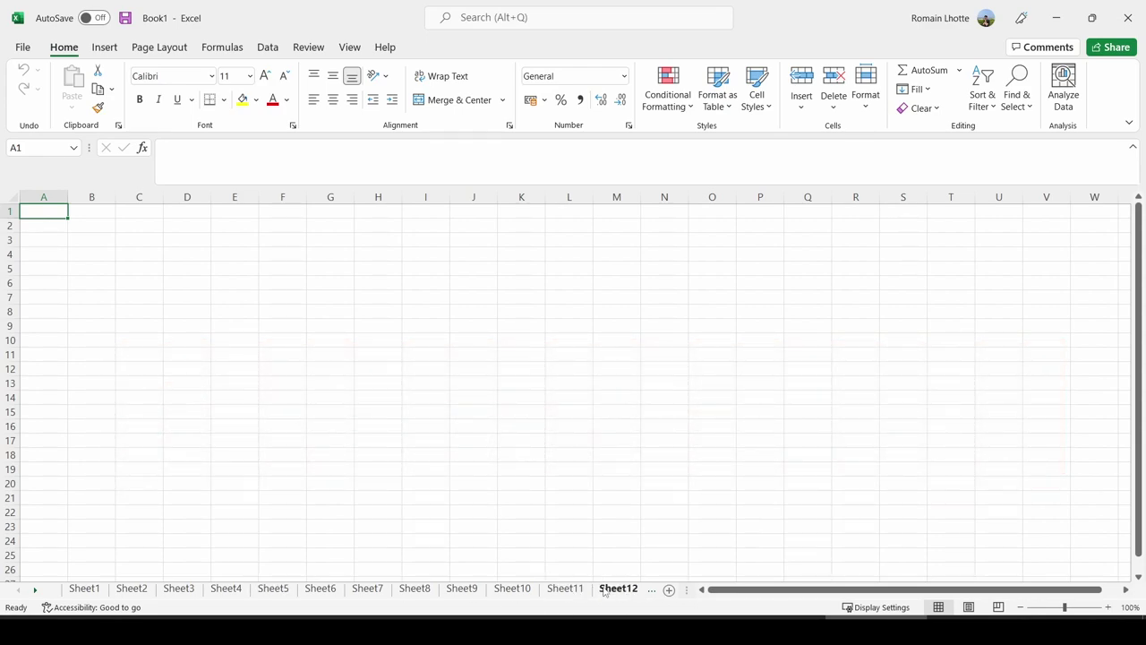
key(shift+F11)
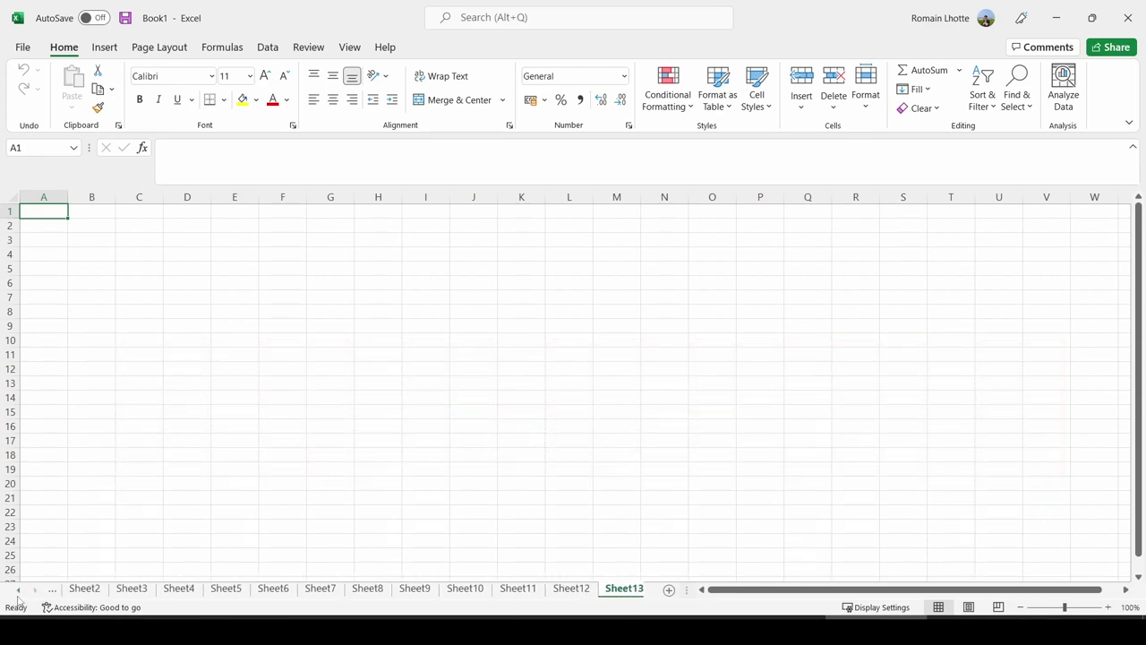
- Activate Sheet2 from the full sheet list opened at the sheet navigation arrows
click(18, 590)
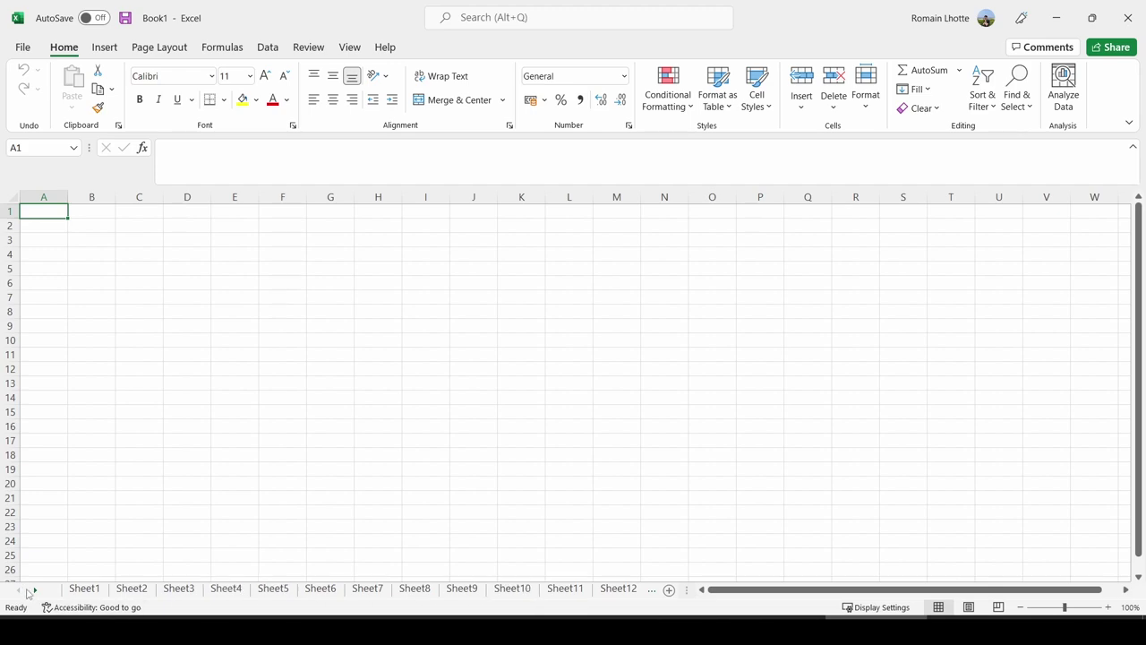
right_click(32, 591)
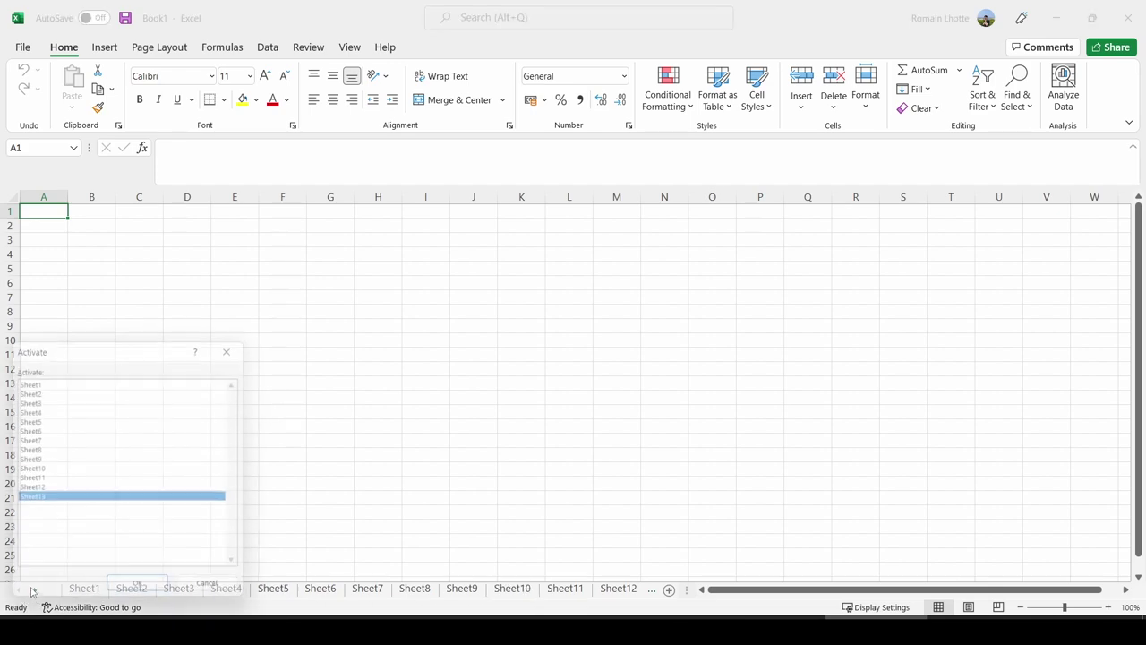
drag(134, 353, 519, 276)
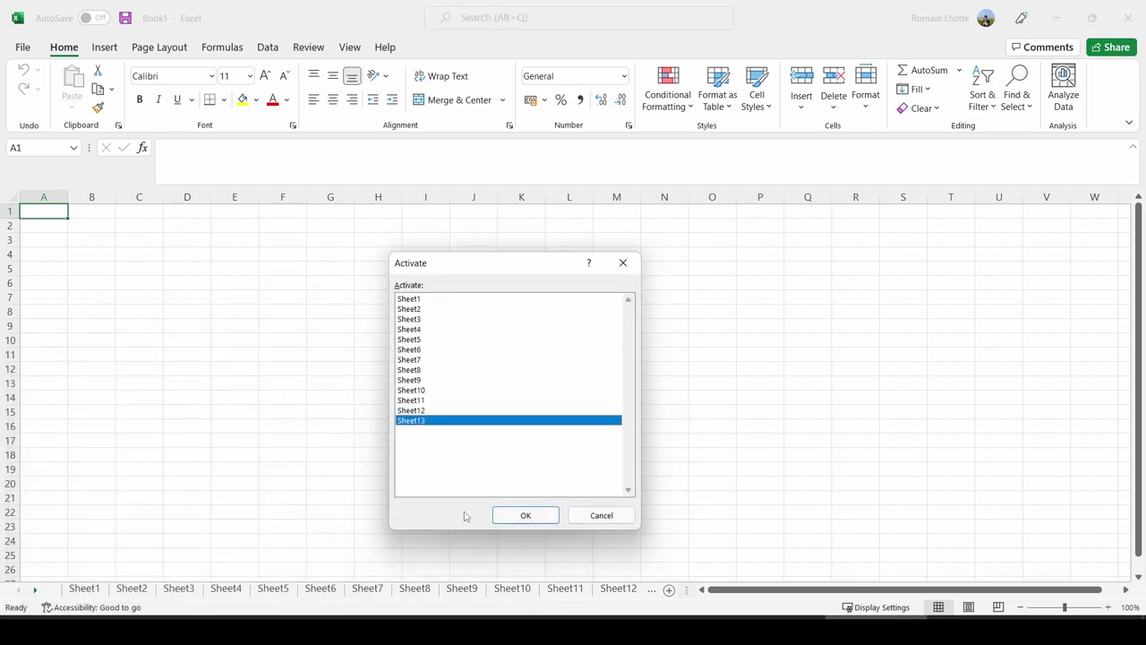
click(601, 516)
click(132, 588)
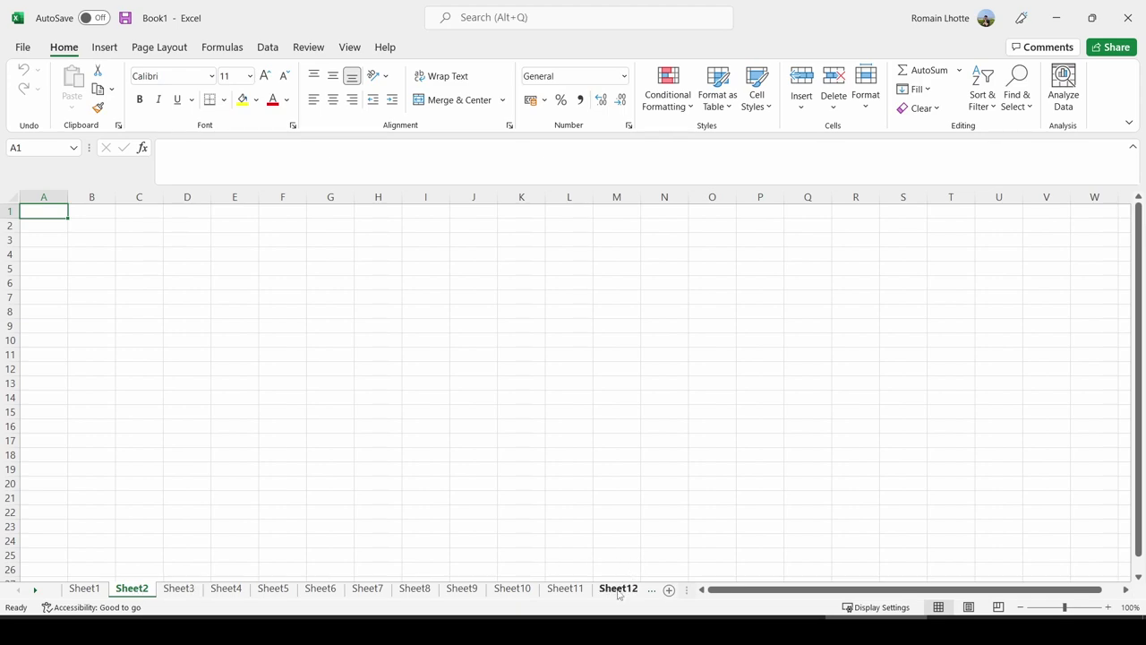
- Group Sheet2 through Sheet9 and delete them
shift+click(461, 589)
right_click(461, 589)
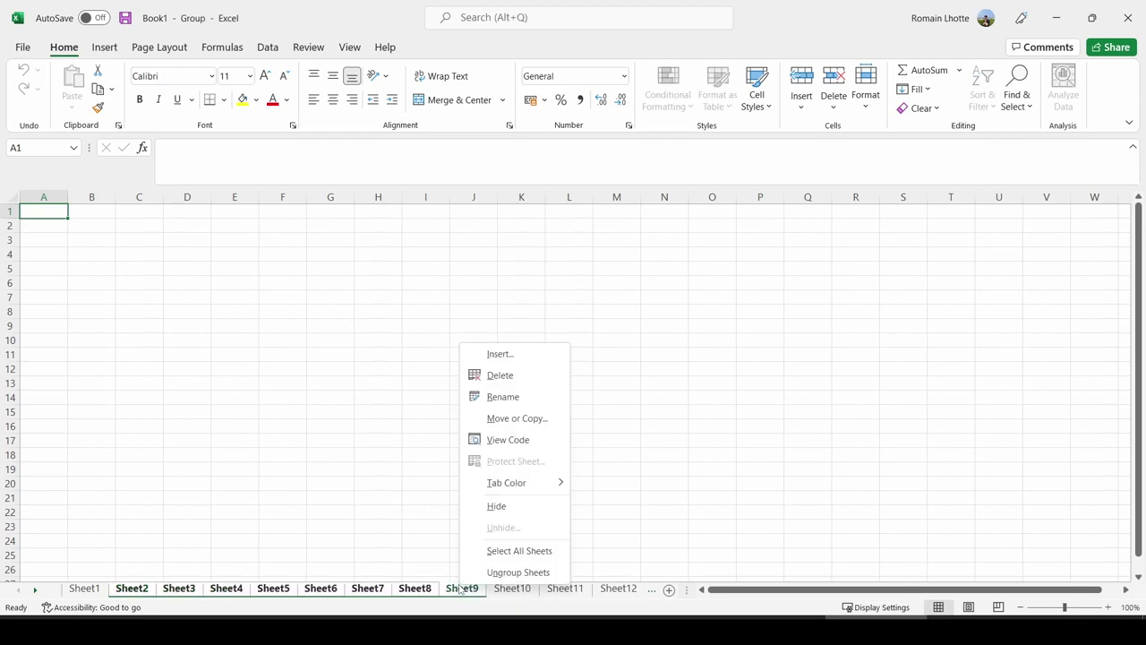
click(488, 375)
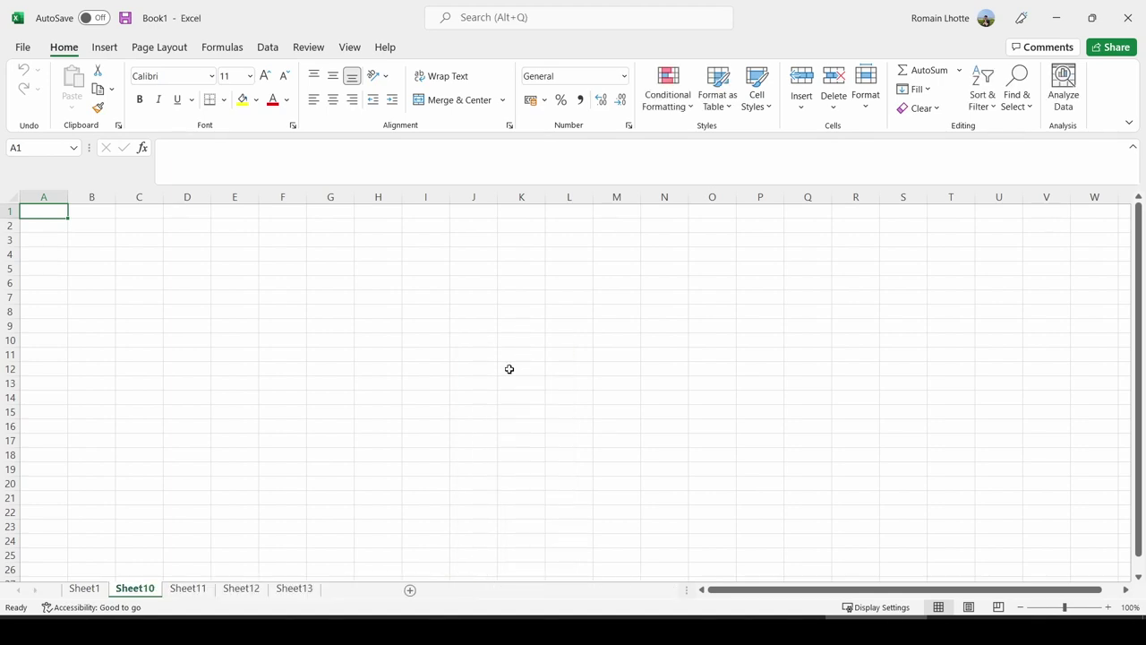
- Move Sheet1 after Sheet13, then group and delete Sheet10 through Sheet13
shift+click(294, 588)
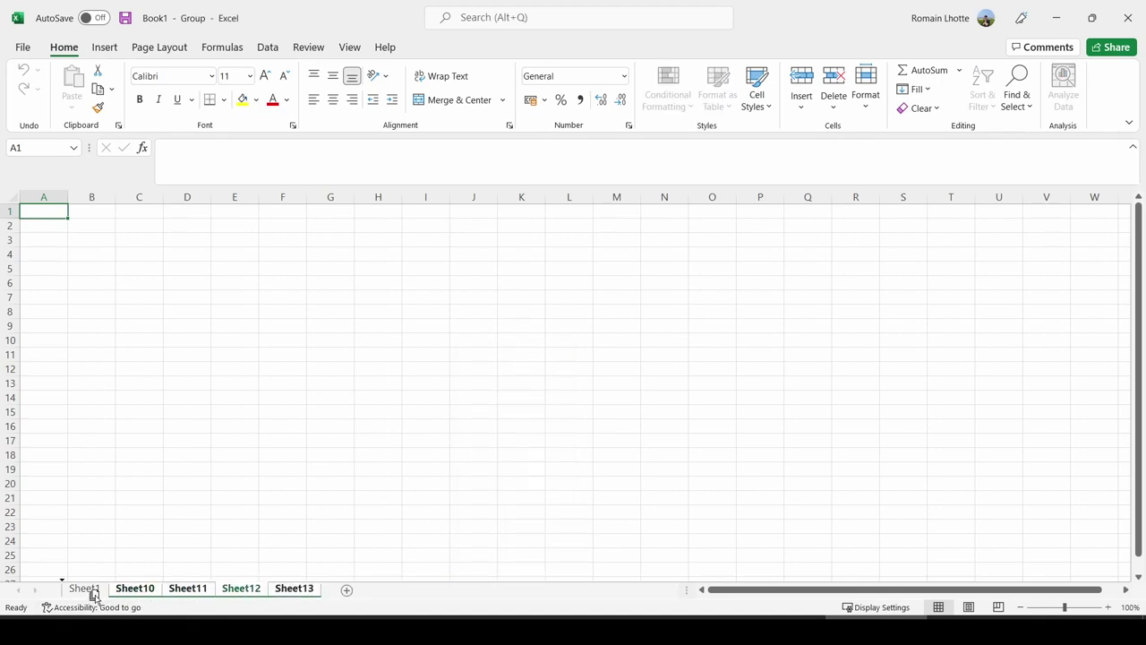
drag(79, 593, 320, 592)
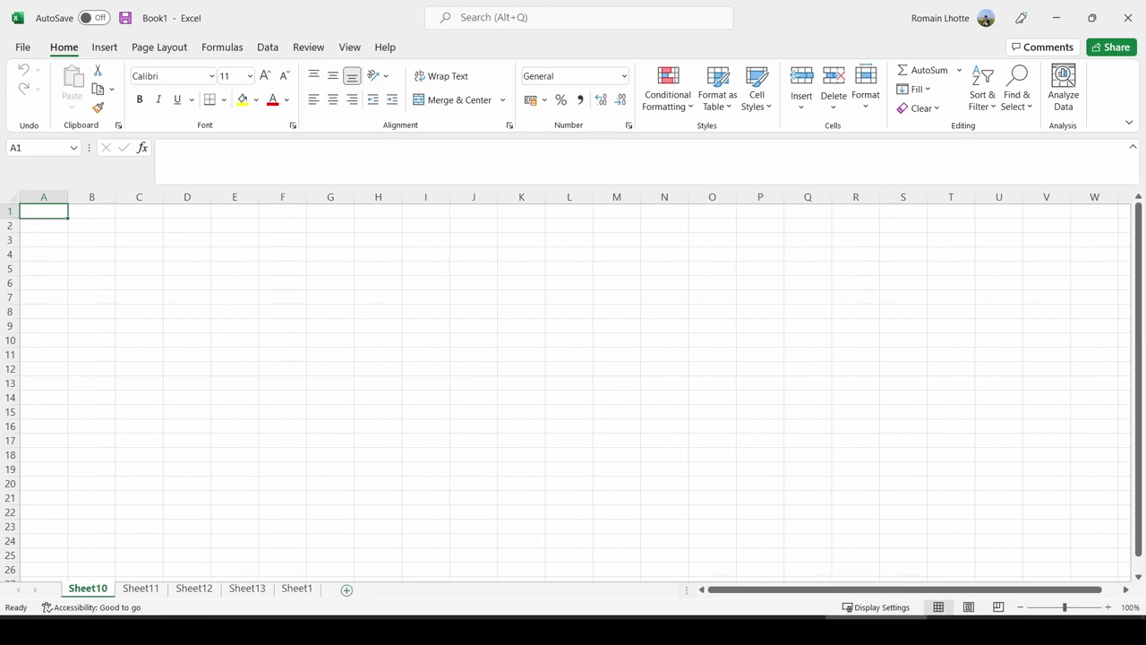
shift+click(265, 591)
right_click(262, 589)
click(300, 379)
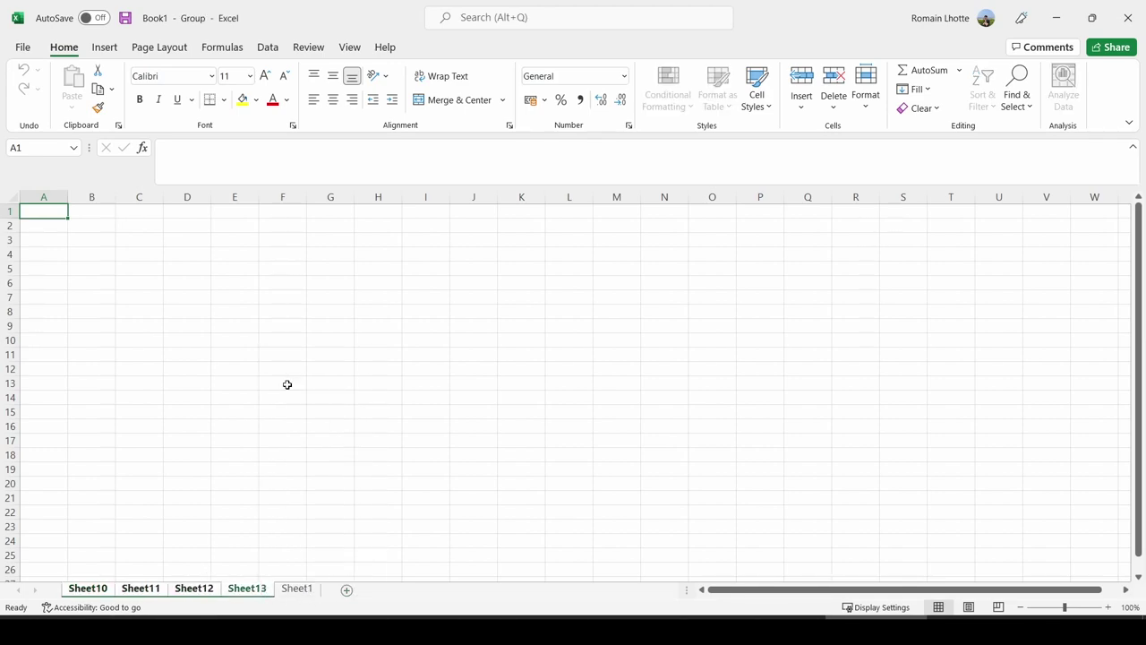
click(317, 447)
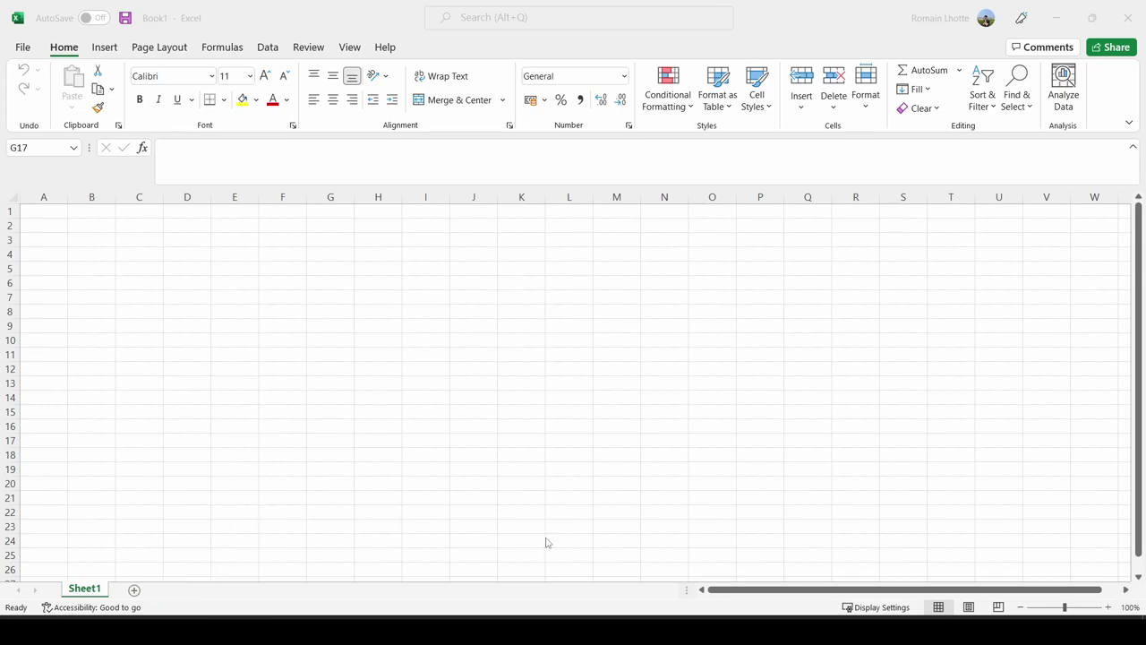
click(217, 609)
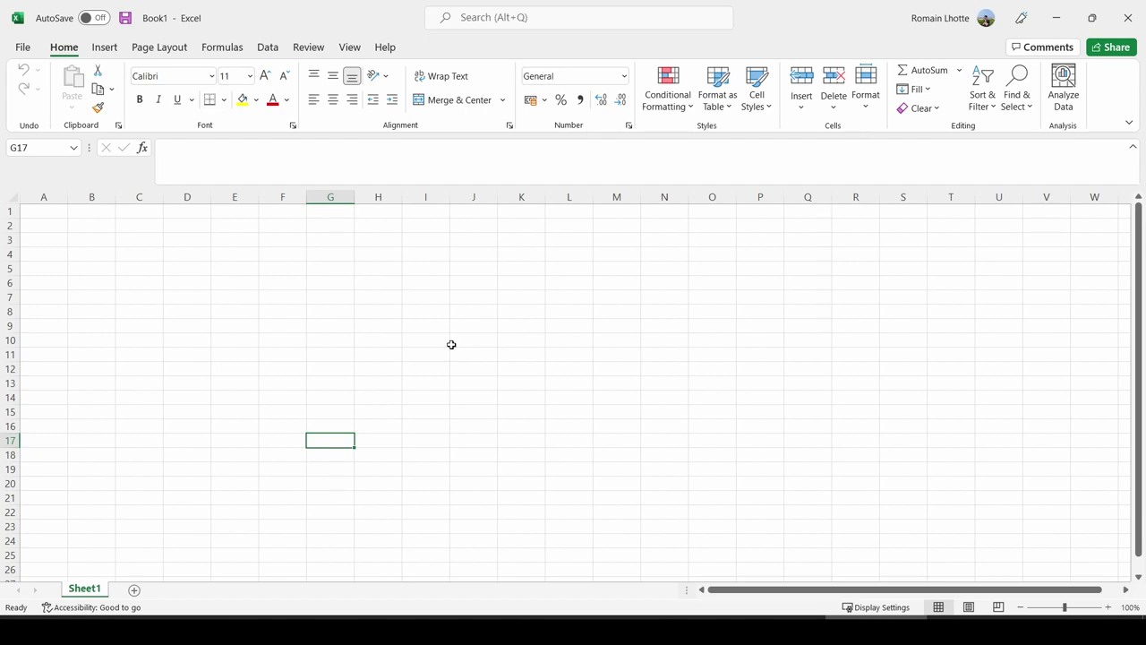
key(ctrl+n)
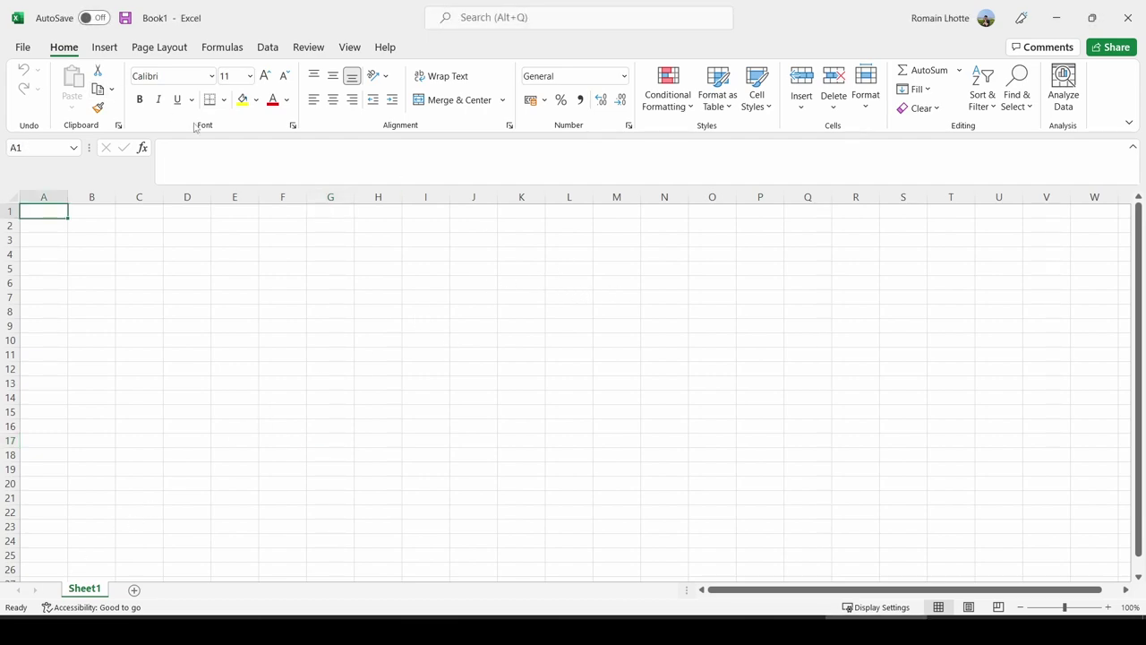
- Open the Save dialog for Book1 and expand its file-type list beside .xlsx
click(126, 19)
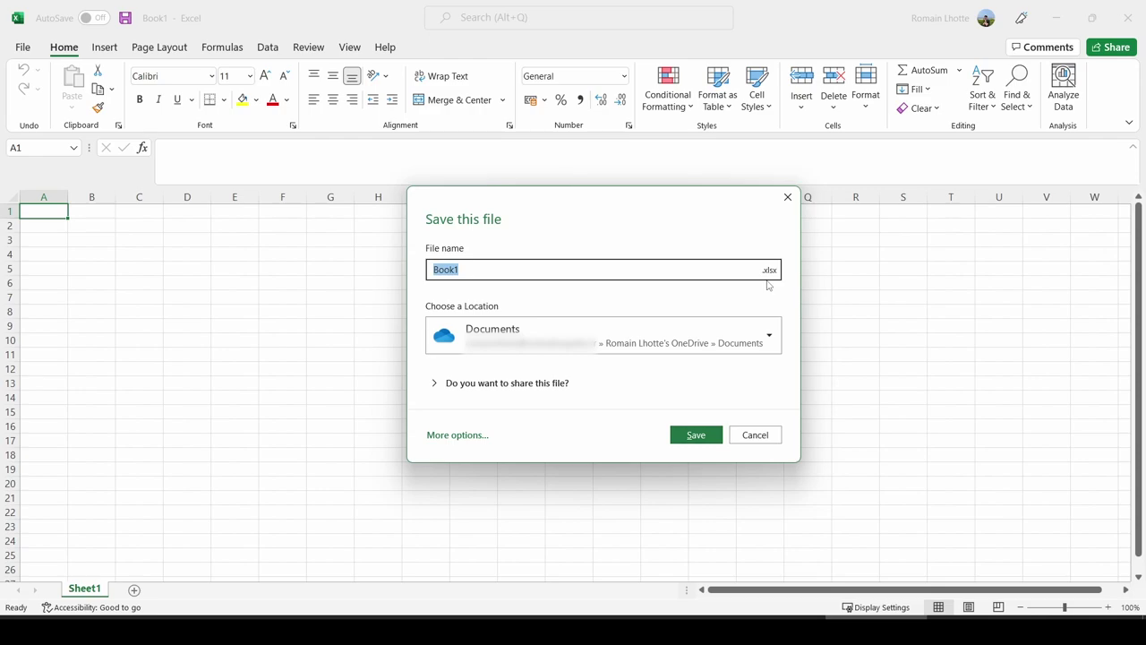
click(770, 271)
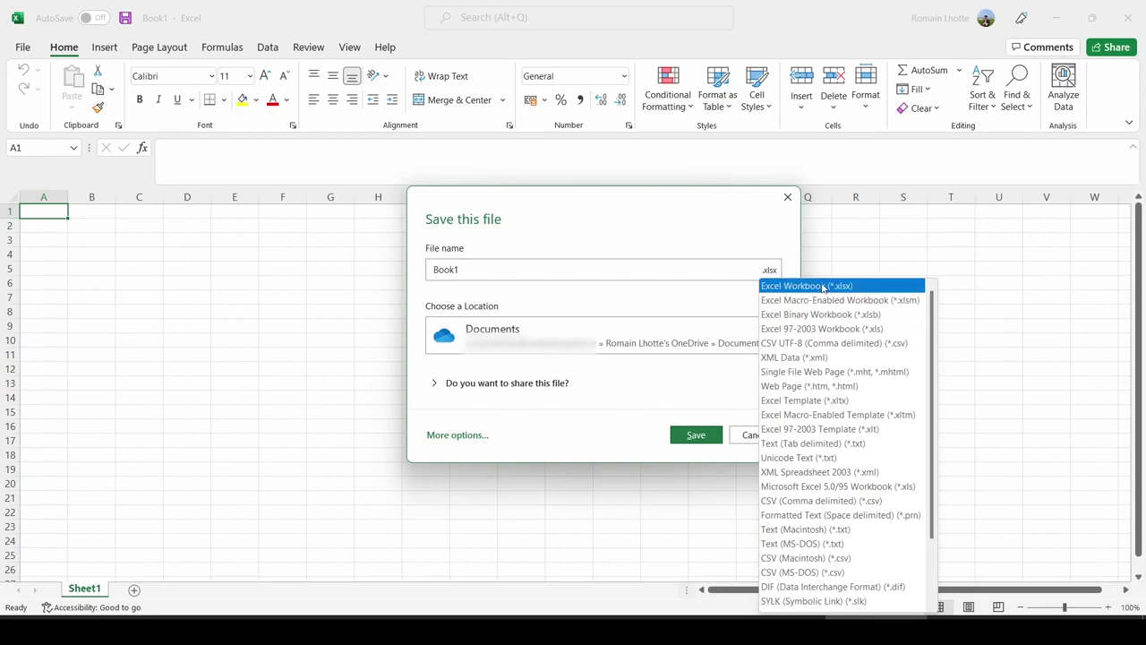
scroll(807, 404, down, 2)
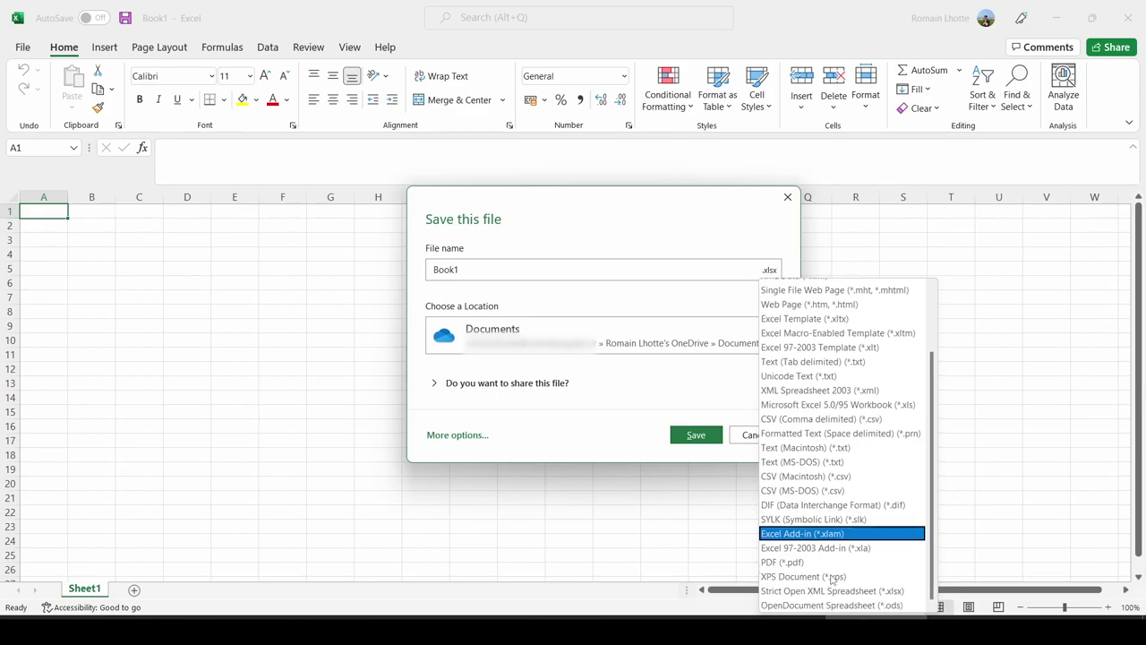
scroll(828, 403, up, 2)
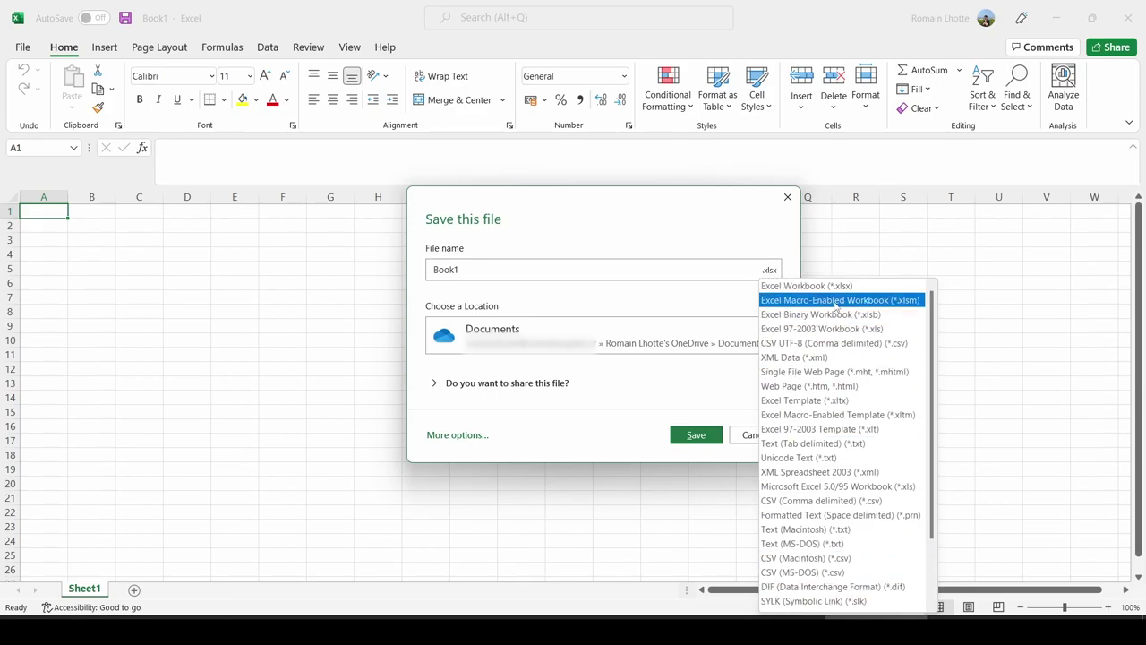